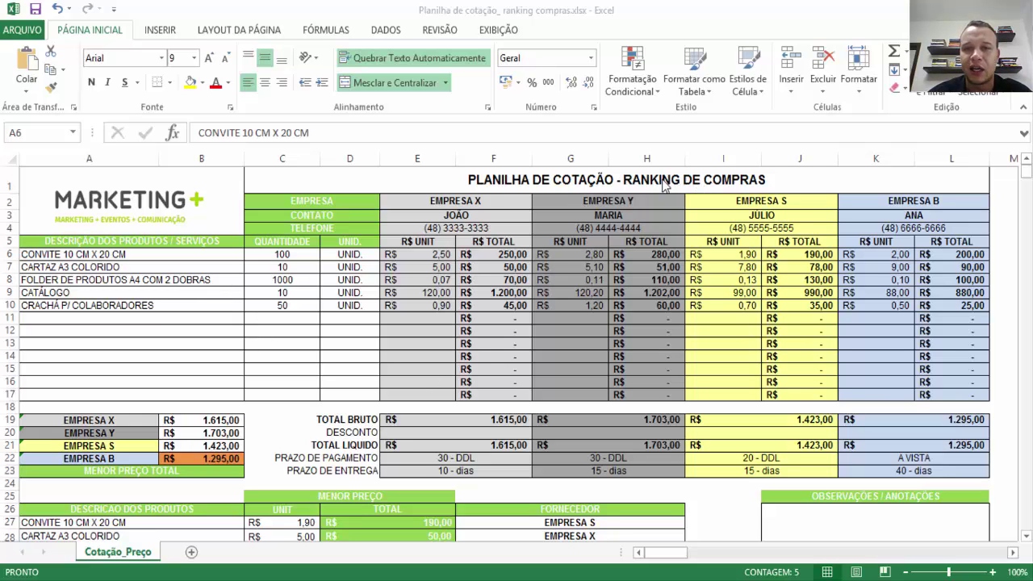
Review the quotation ranking title and the EMPRESA X, Y, S and B price blocks
left_click(627, 175)
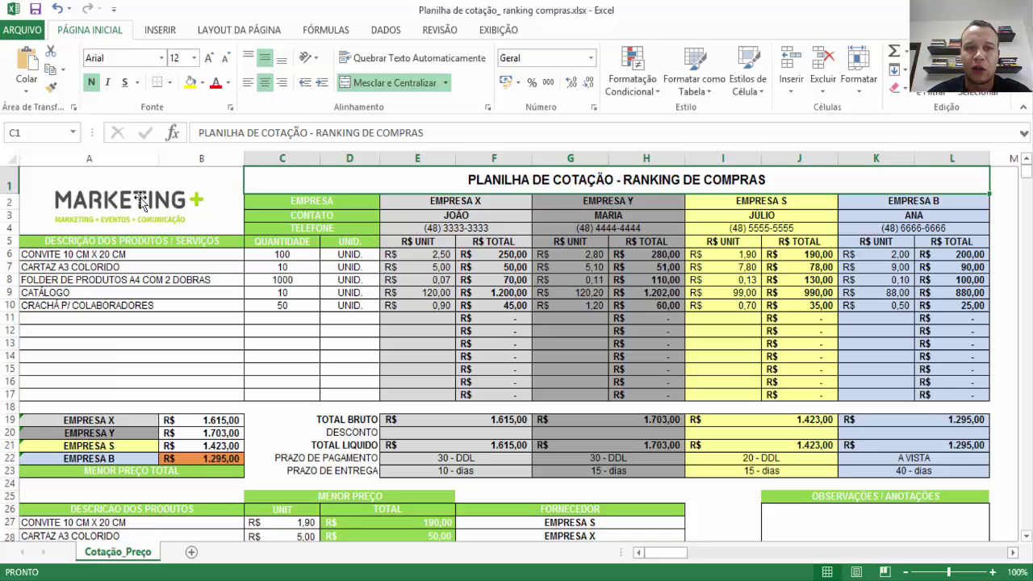
left_click(444, 199)
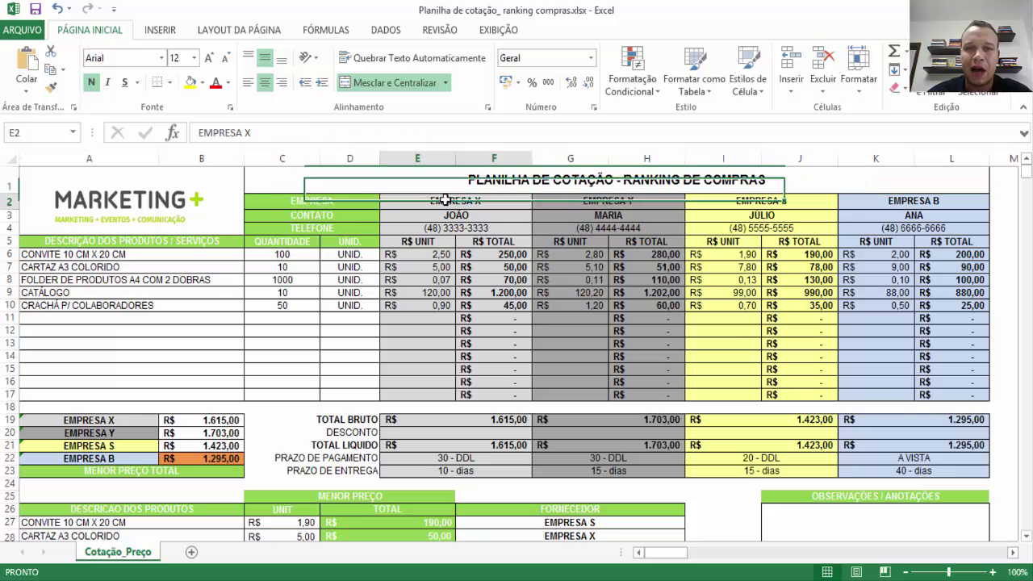
left_click_drag(445, 200, 463, 374)
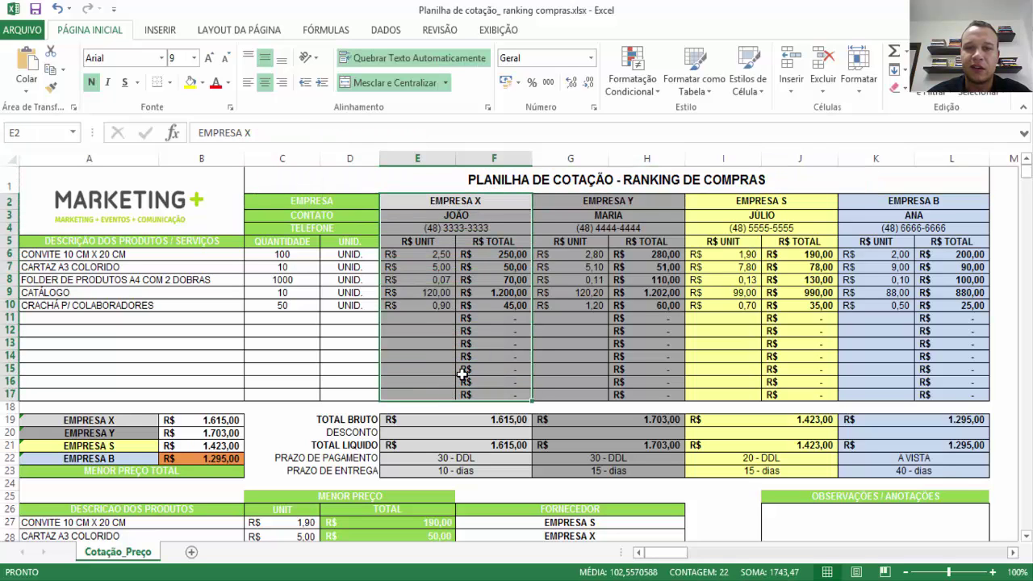
left_click_drag(599, 199, 601, 393)
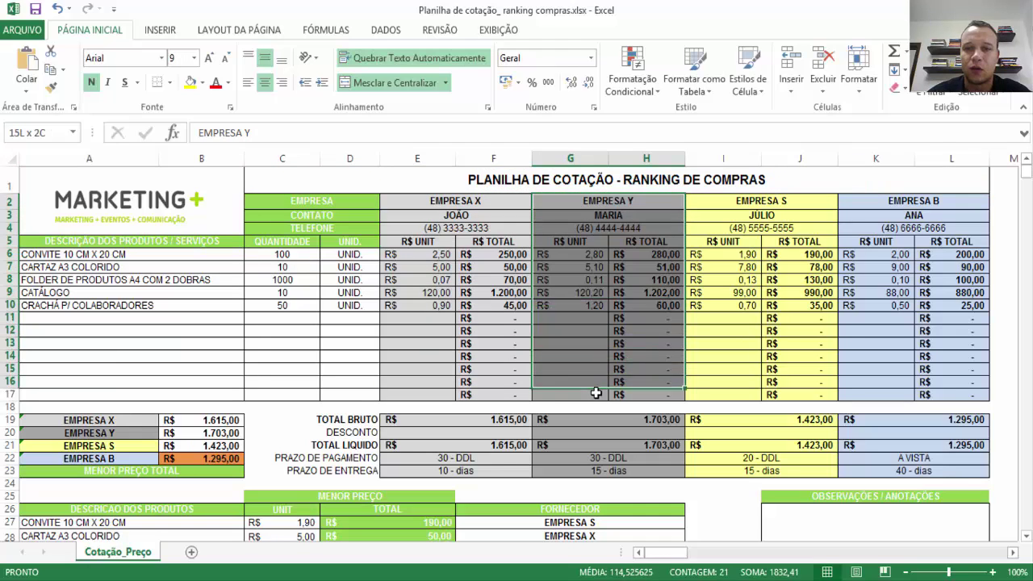
left_click_drag(752, 205, 748, 394)
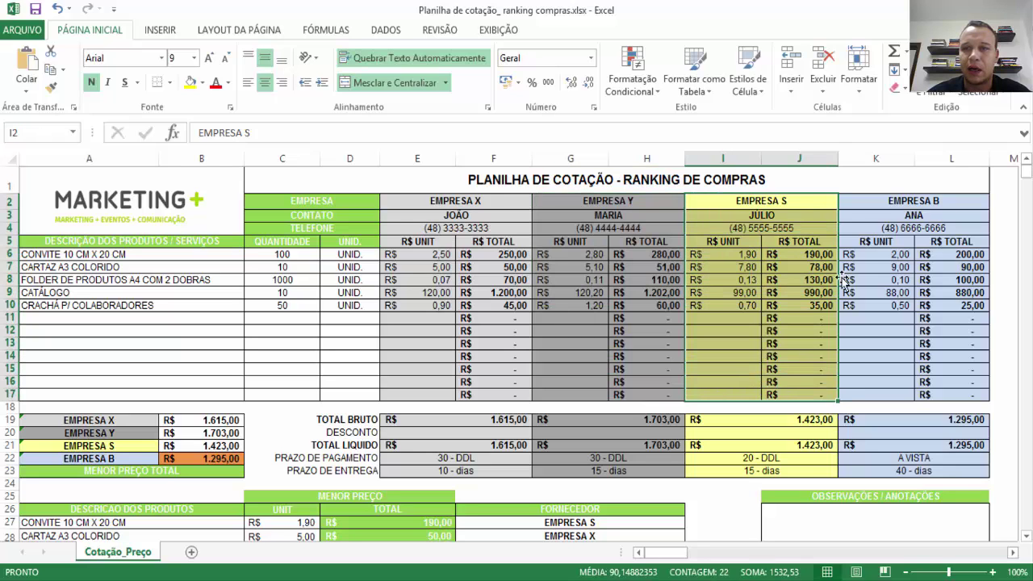
left_click_drag(889, 201, 883, 394)
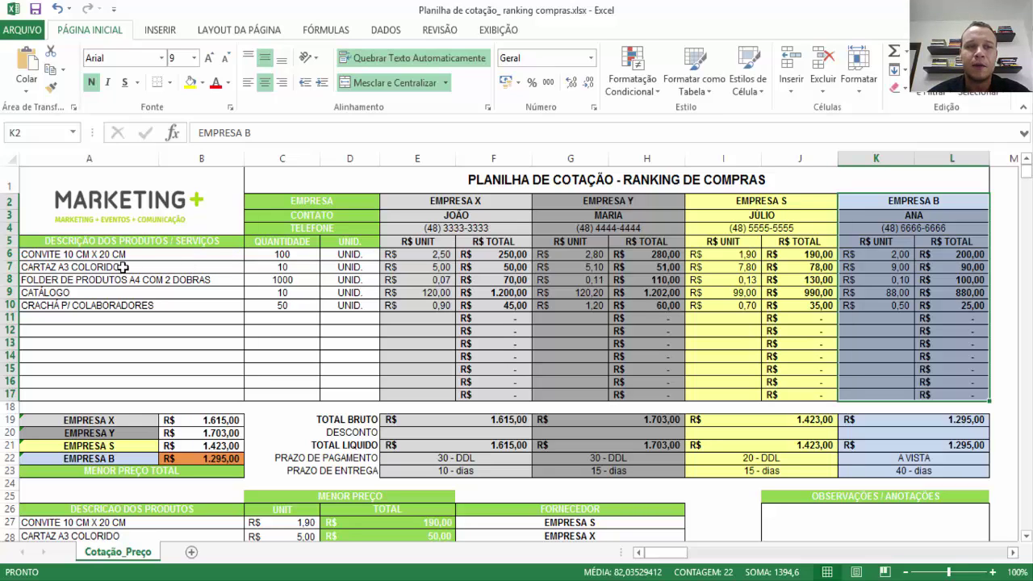
Go over product descriptions, quantities, units and the supplier totals summary, including EMPRESA B's total
left_click_drag(87, 242, 89, 330)
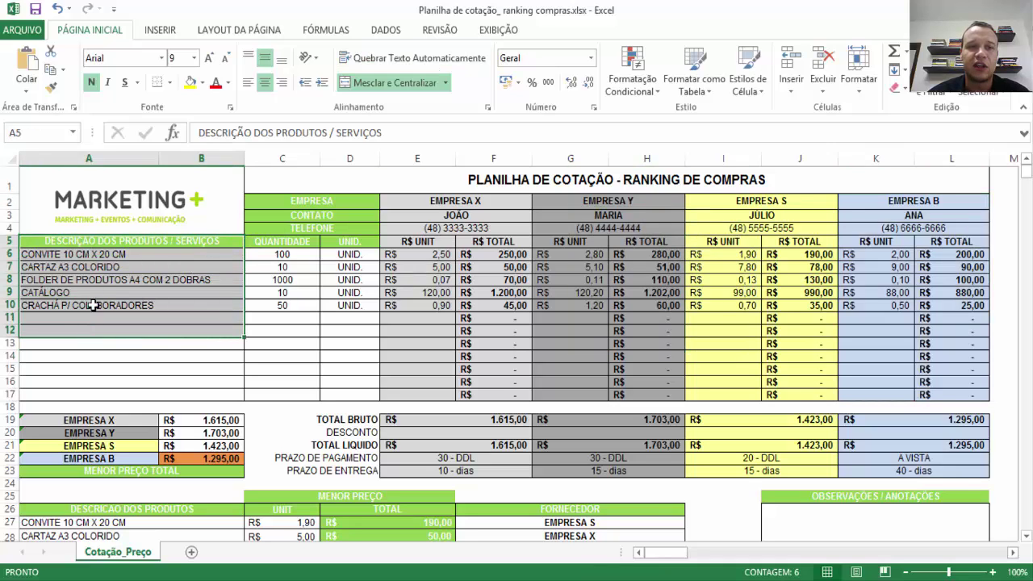
left_click(86, 255)
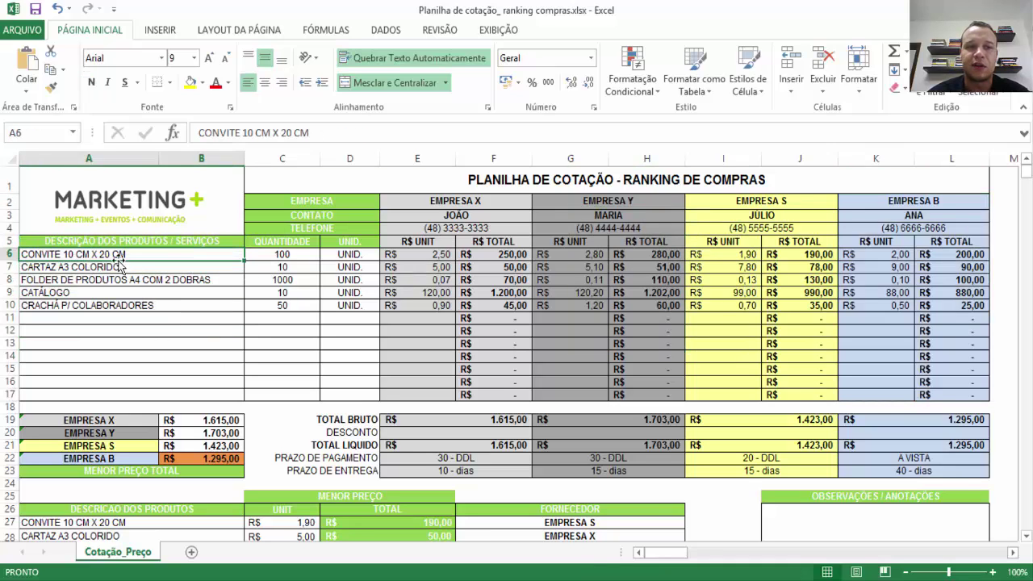
left_click(100, 266)
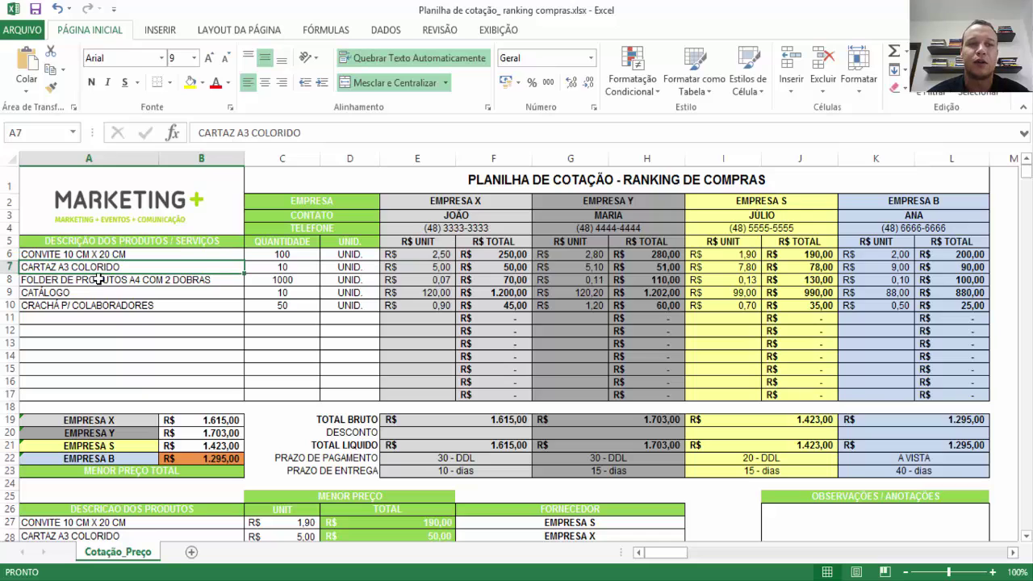
left_click(99, 279)
left_click(98, 292)
left_click(98, 305)
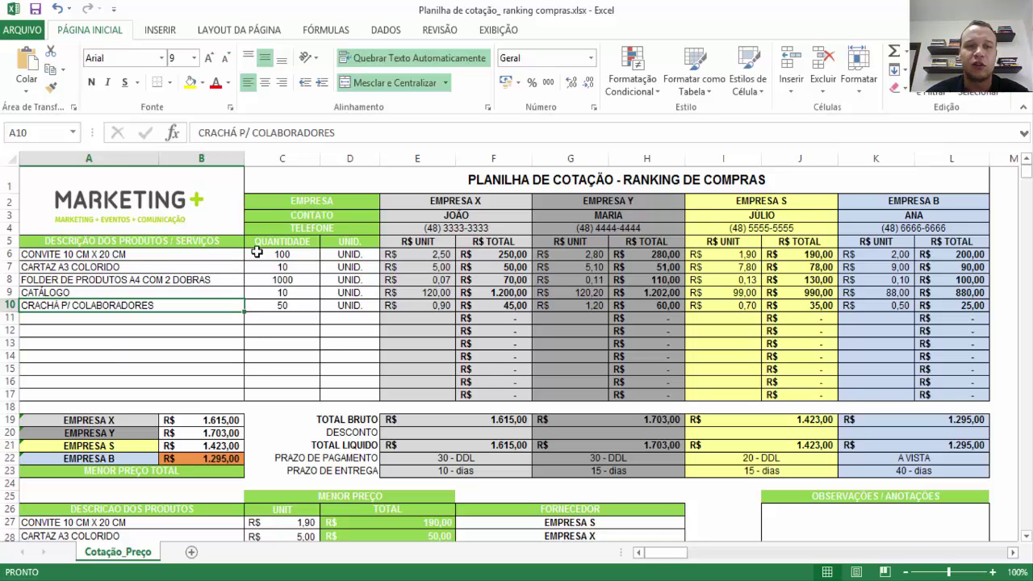
left_click_drag(277, 253, 278, 304)
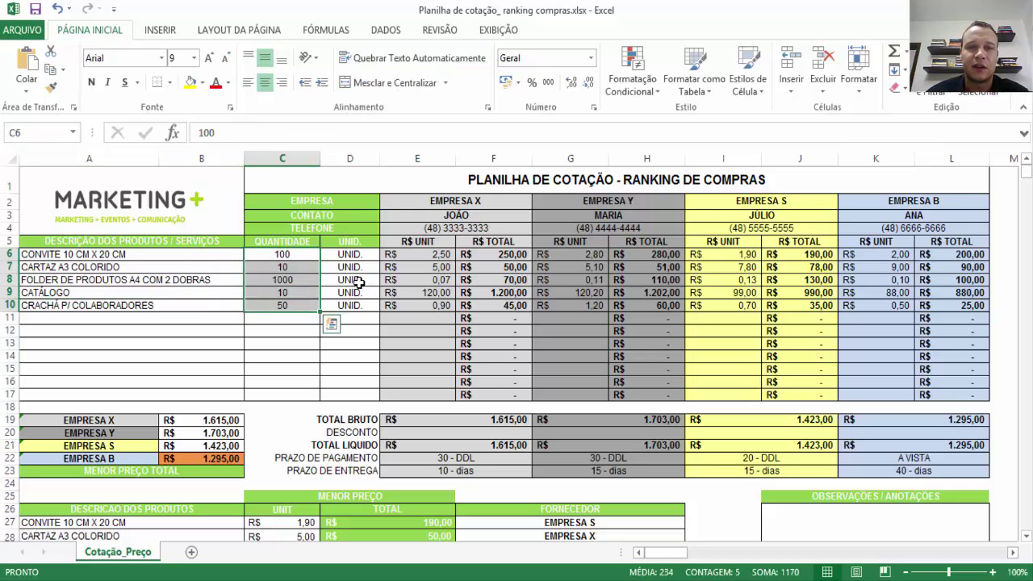
left_click_drag(355, 253, 354, 304)
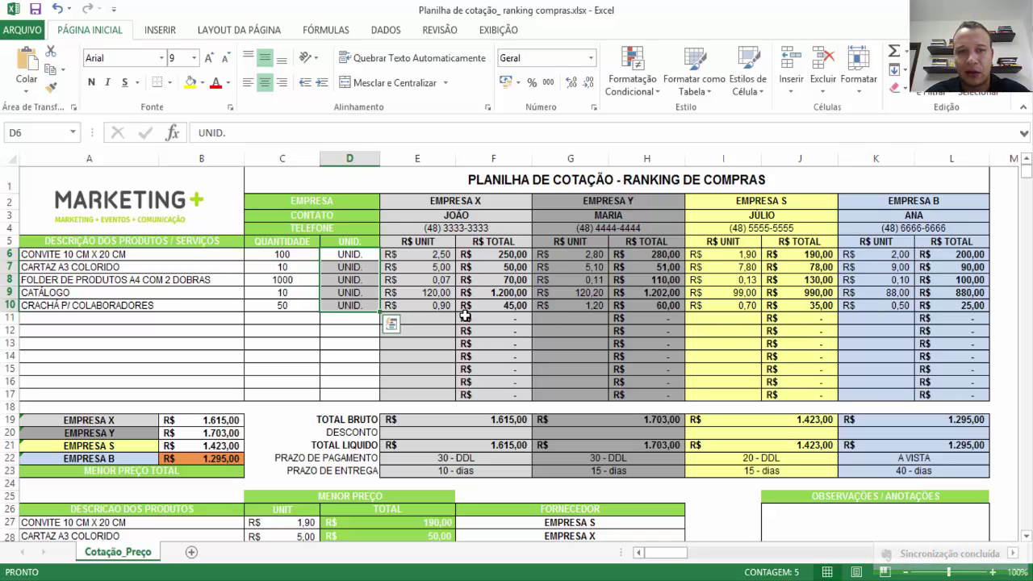
mouse_move(78, 419)
left_mouse_down()
mouse_move(202, 450)
mouse_move(186, 468)
left_mouse_up()
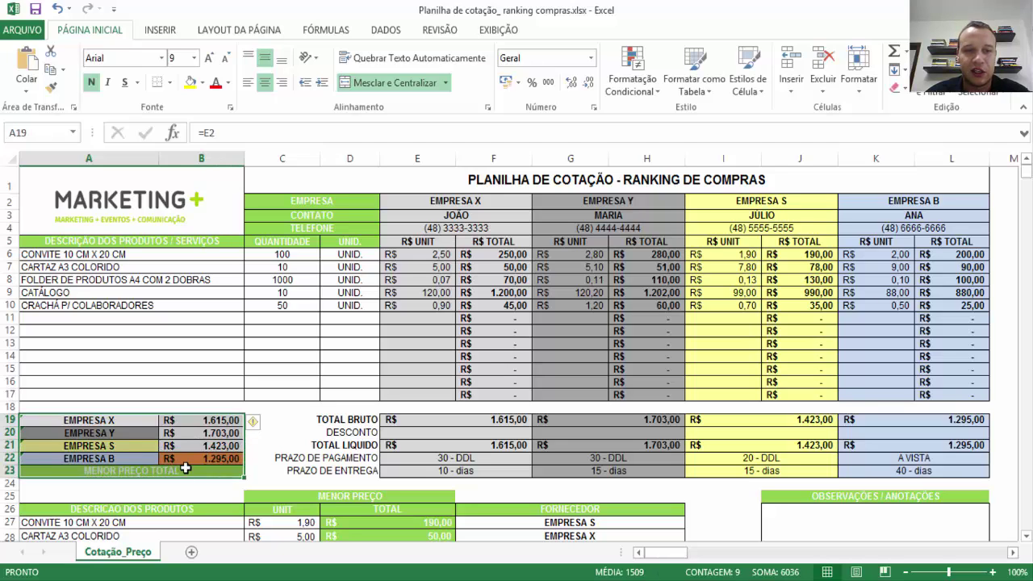
left_click(206, 458)
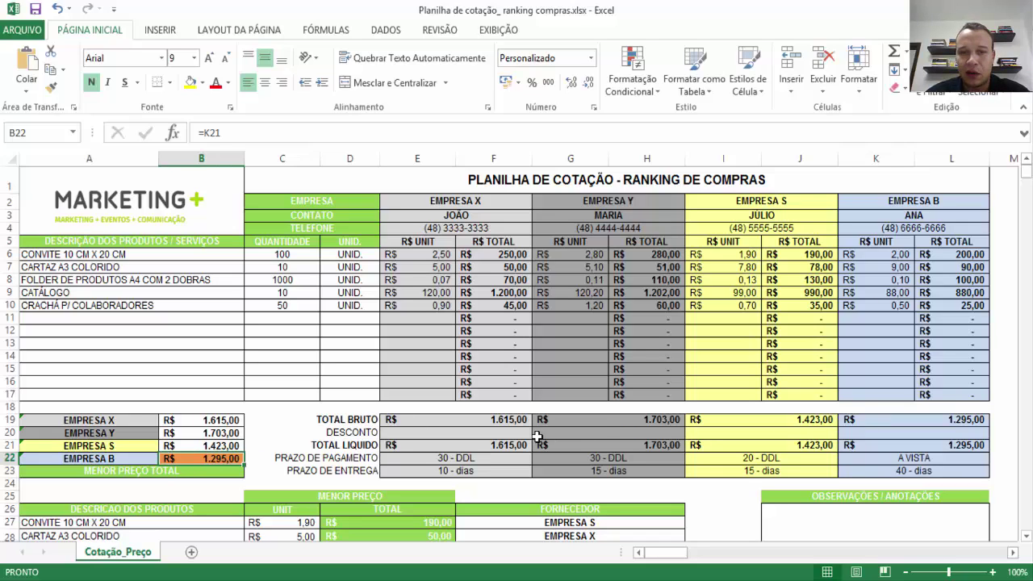
Enter discounts of 100, 50, 500 and 0 in E20, G20, I20 and K20, making EMPRESA S lowest at 923,00
left_click(483, 433)
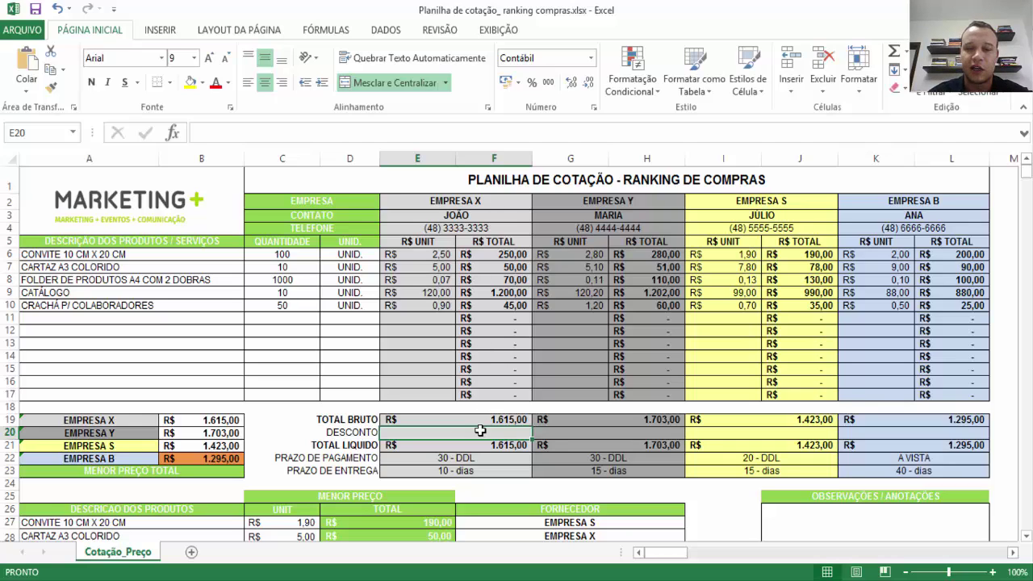
type("100")
key("Tab")
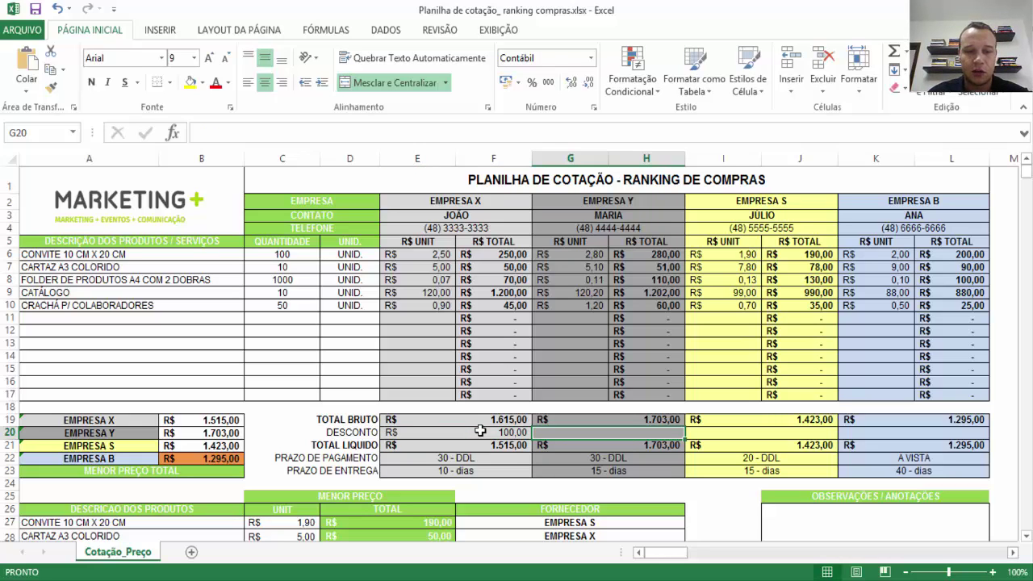
type("50")
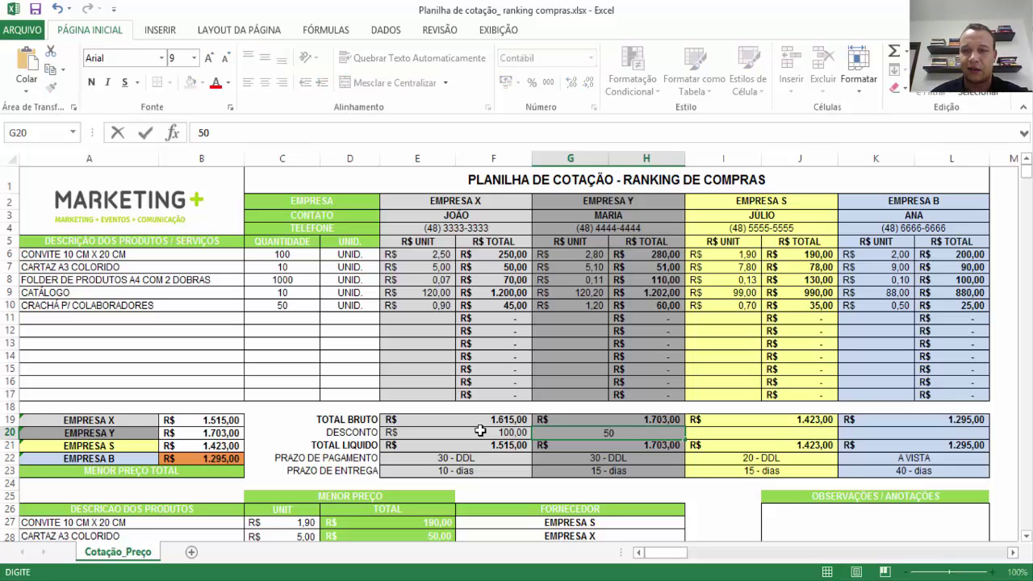
key("Tab")
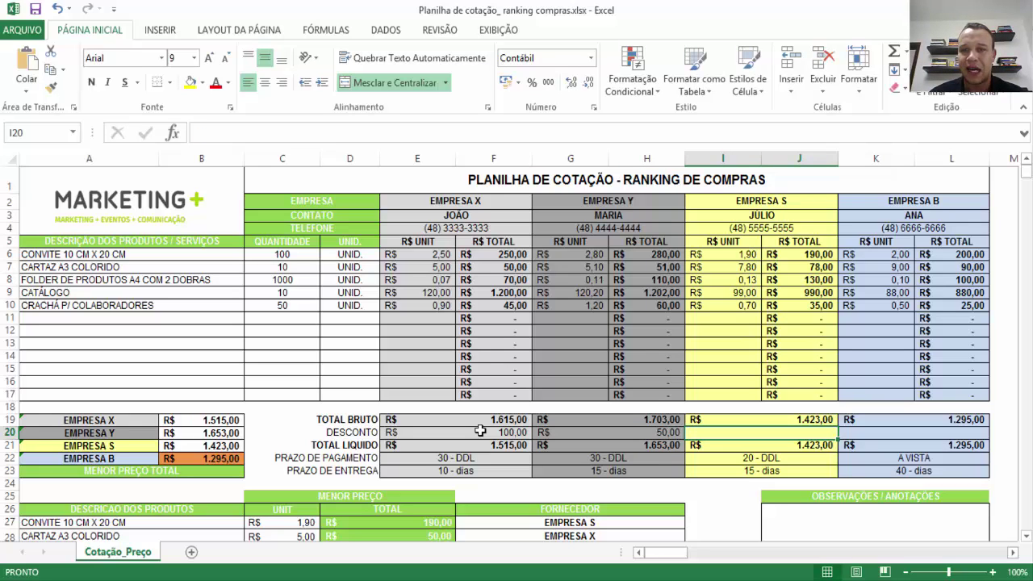
type("500")
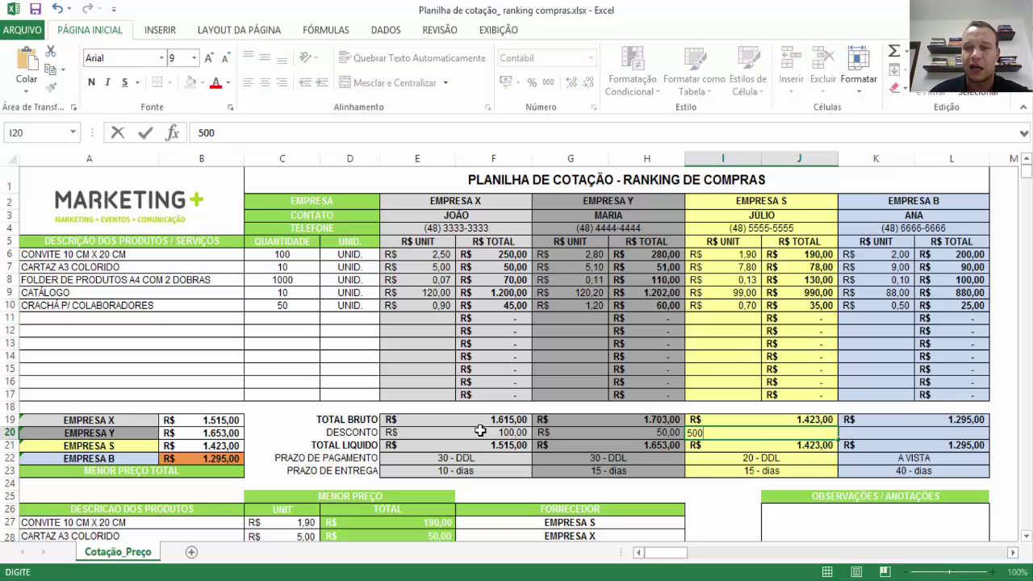
key("Tab")
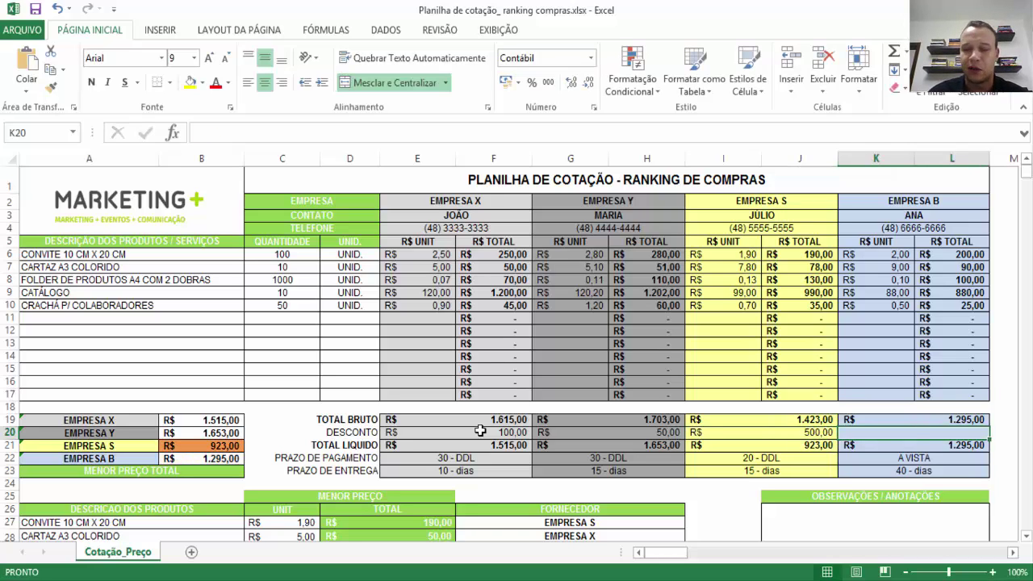
type("0")
key("shift+Tab")
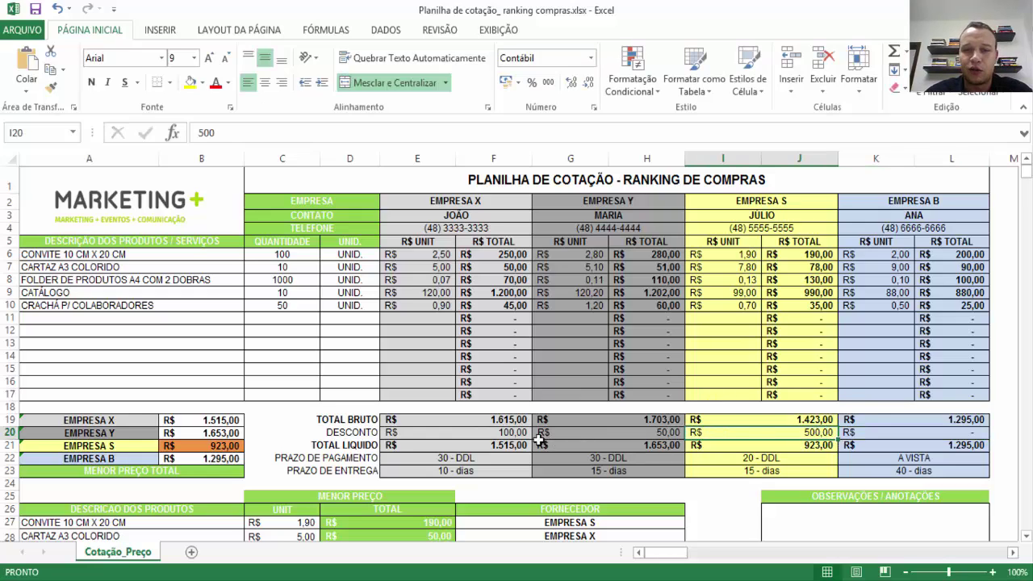
left_click(506, 436)
left_click(216, 446)
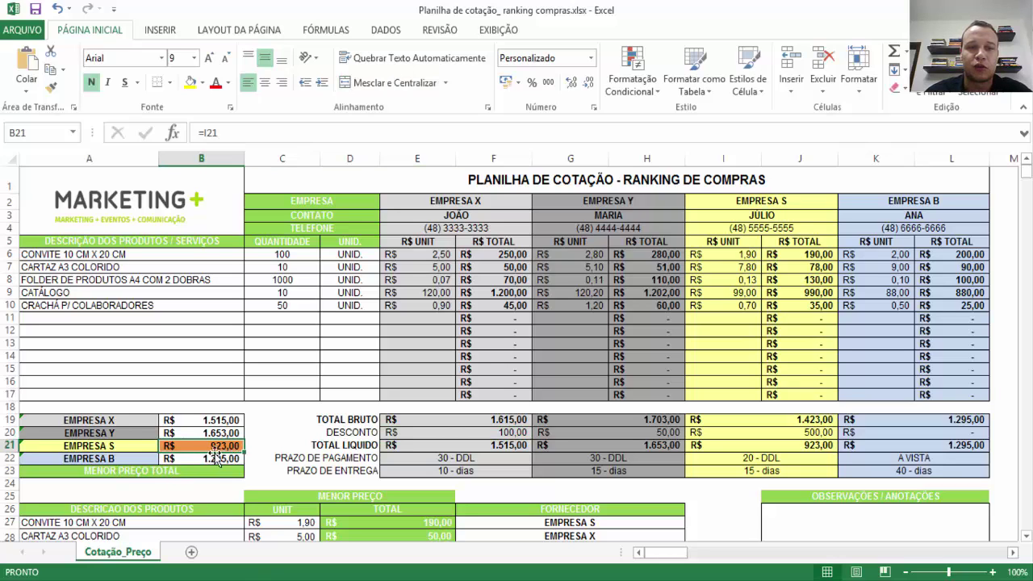
mouse_move(760, 202)
left_mouse_down()
mouse_move(772, 389)
mouse_move(793, 424)
left_mouse_up()
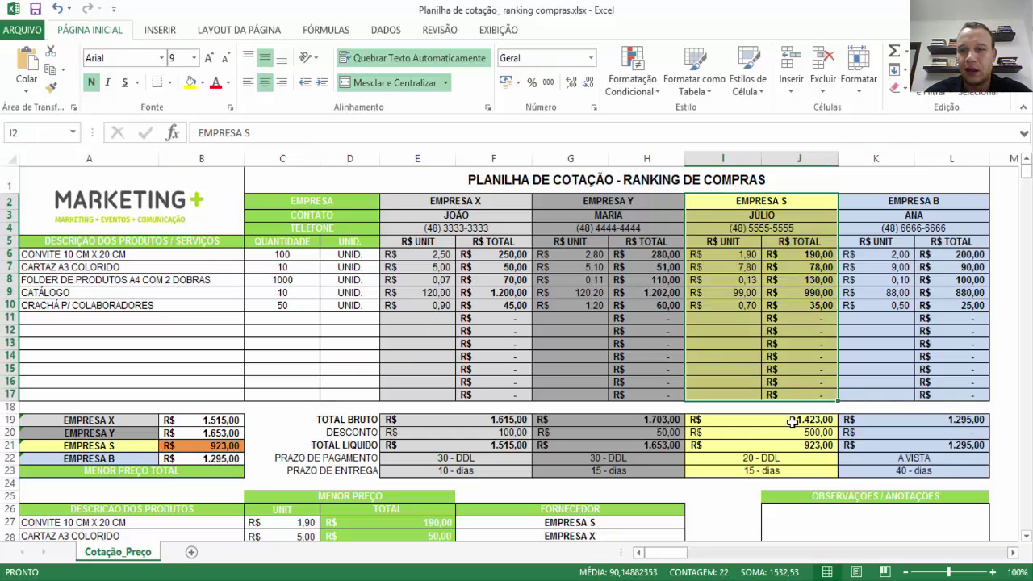
left_click(795, 432)
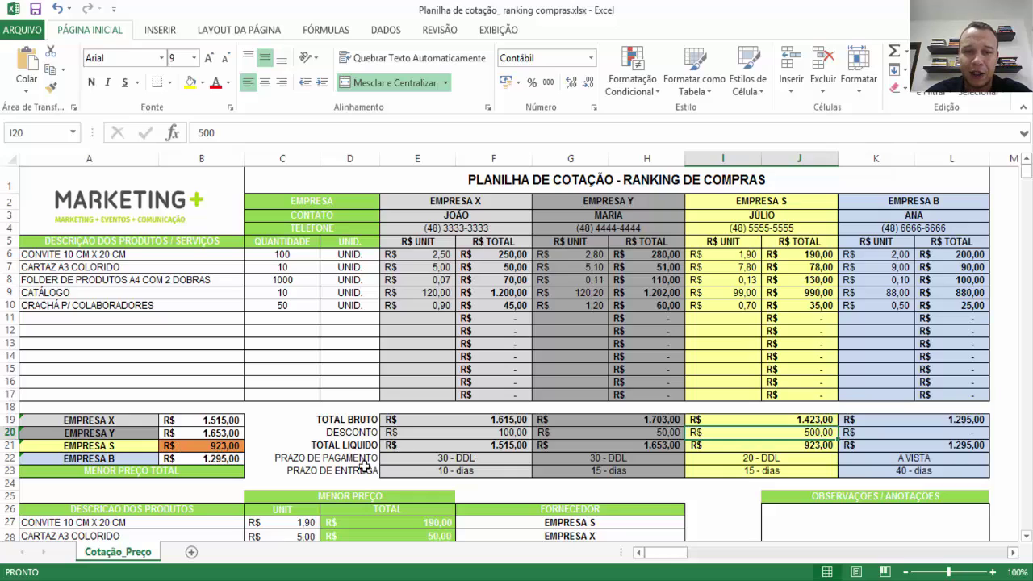
left_click(447, 460)
left_click(593, 459)
left_click(733, 459)
left_click(847, 459)
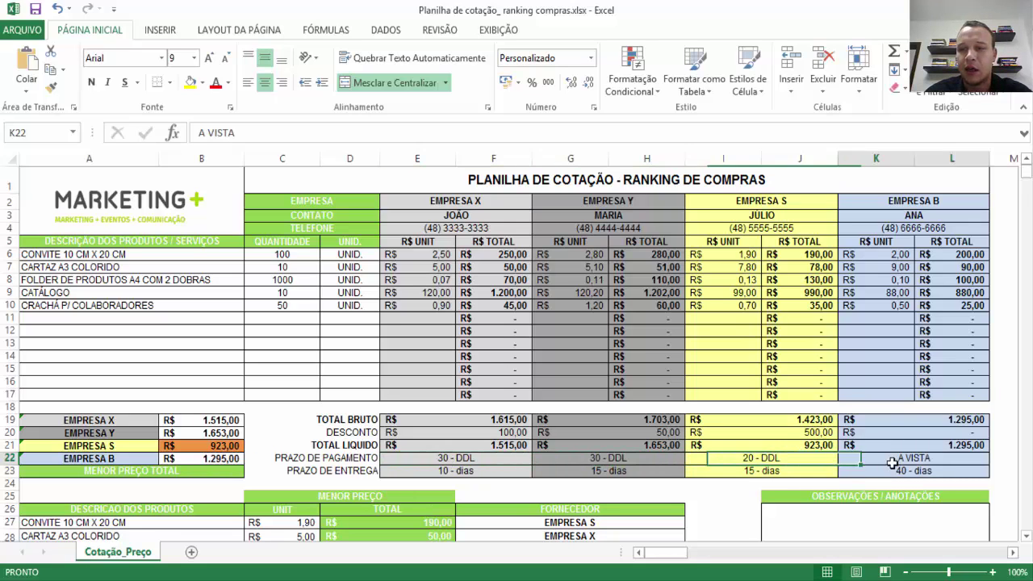
left_click(478, 472)
left_click(570, 473)
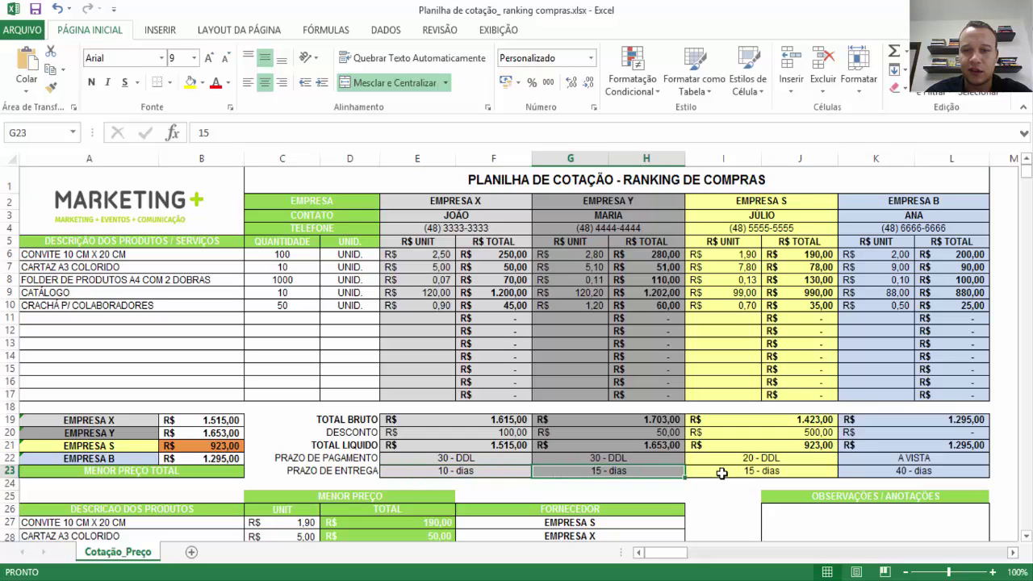
left_click(735, 476)
left_click(867, 471)
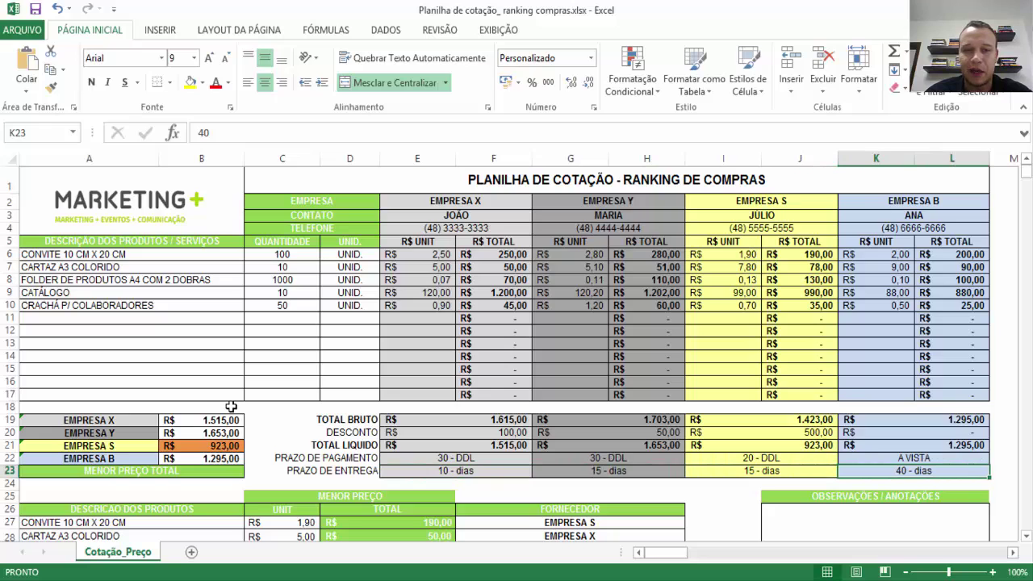
scroll(233, 407, "down", 2)
scroll(232, 405, "down", 2)
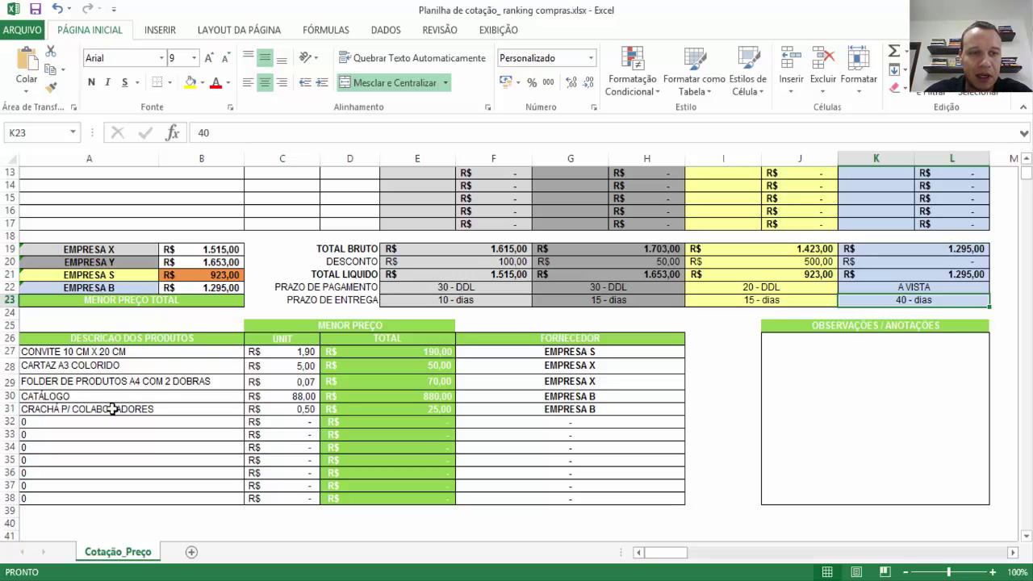
left_click_drag(100, 351, 107, 409)
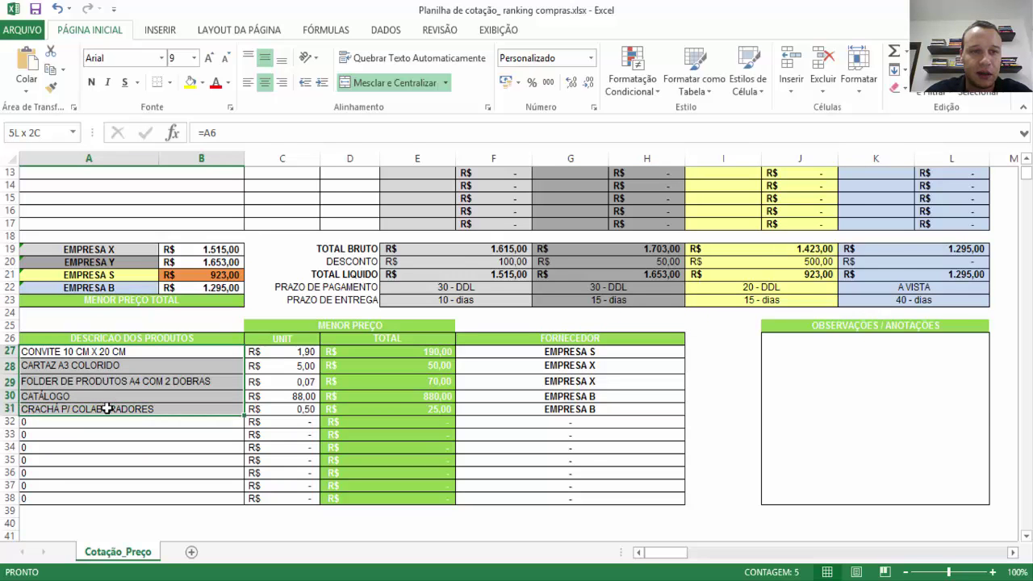
scroll(107, 409, "up", 2)
scroll(107, 409, "up", 1)
left_click_drag(105, 199, 119, 249)
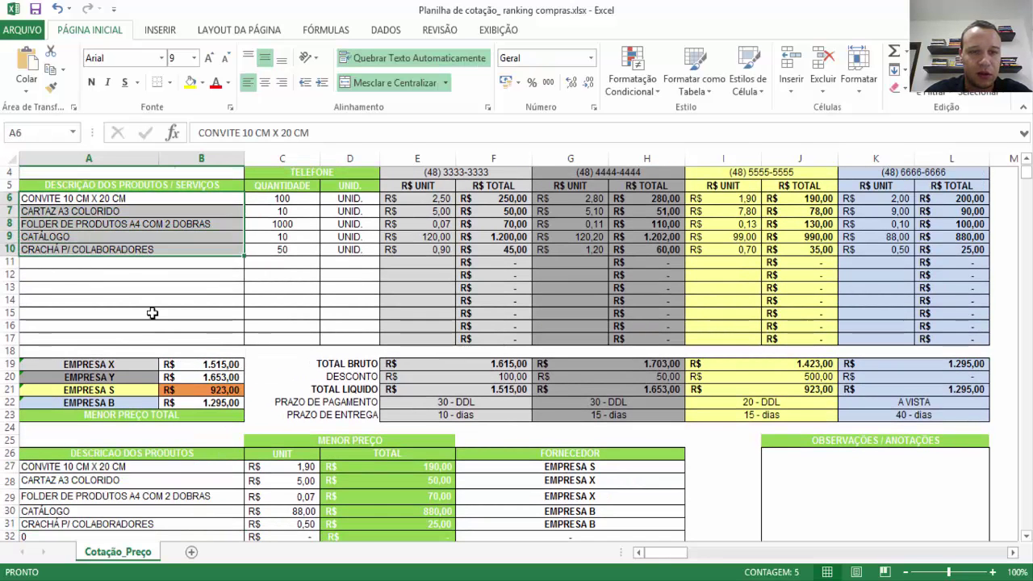
scroll(255, 408, "down", 2)
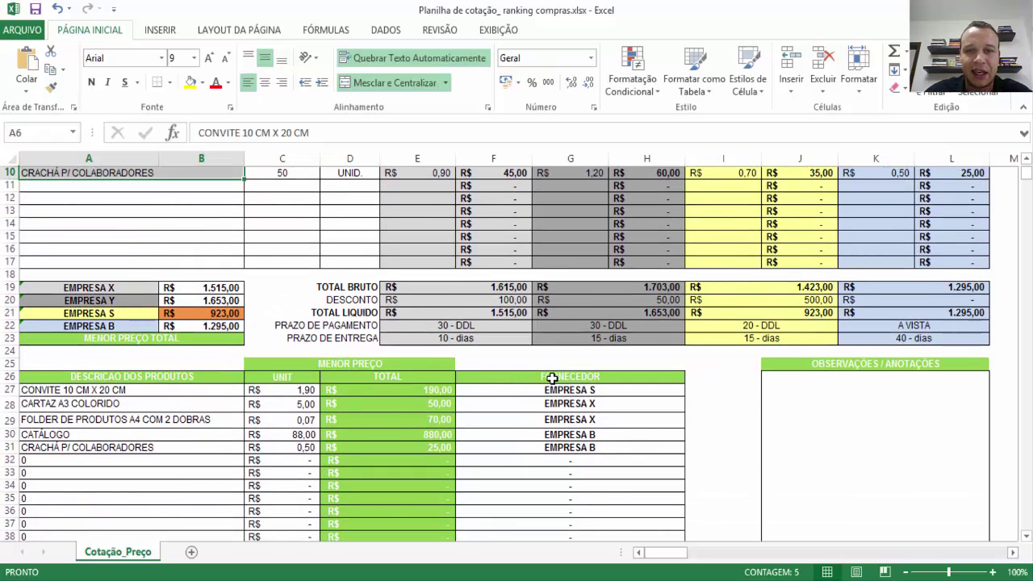
left_click(553, 377)
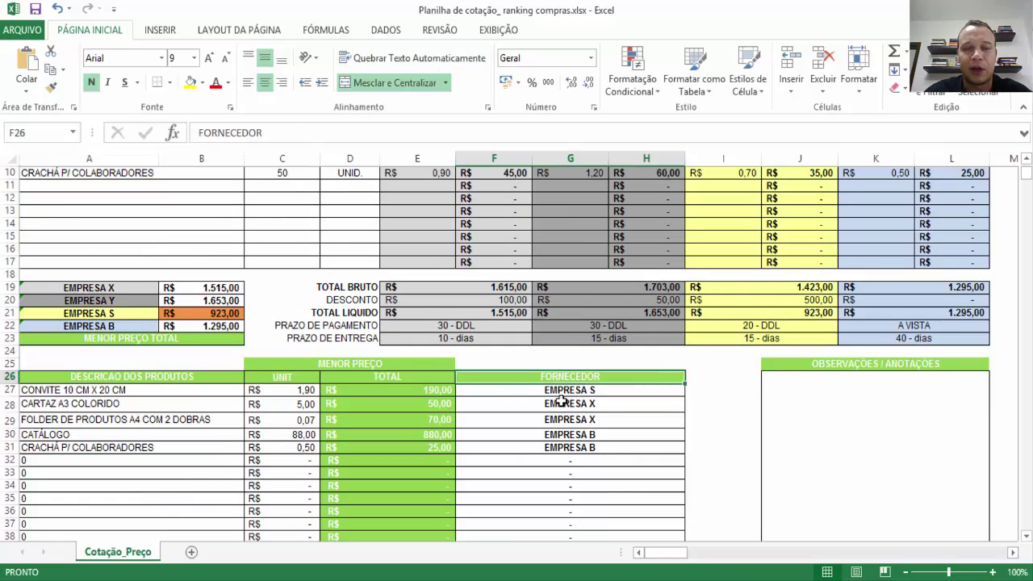
left_click(162, 392)
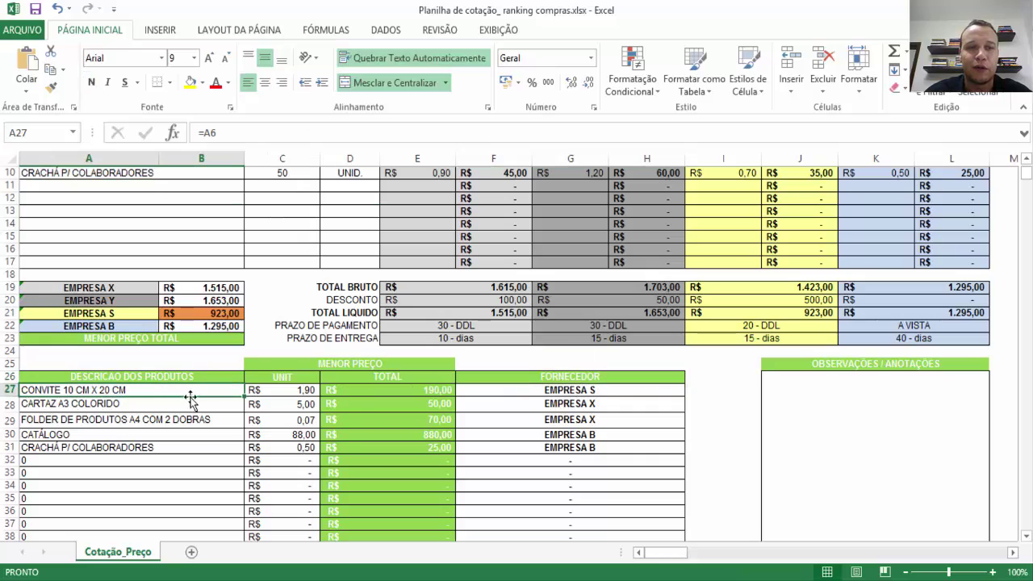
left_click(585, 390)
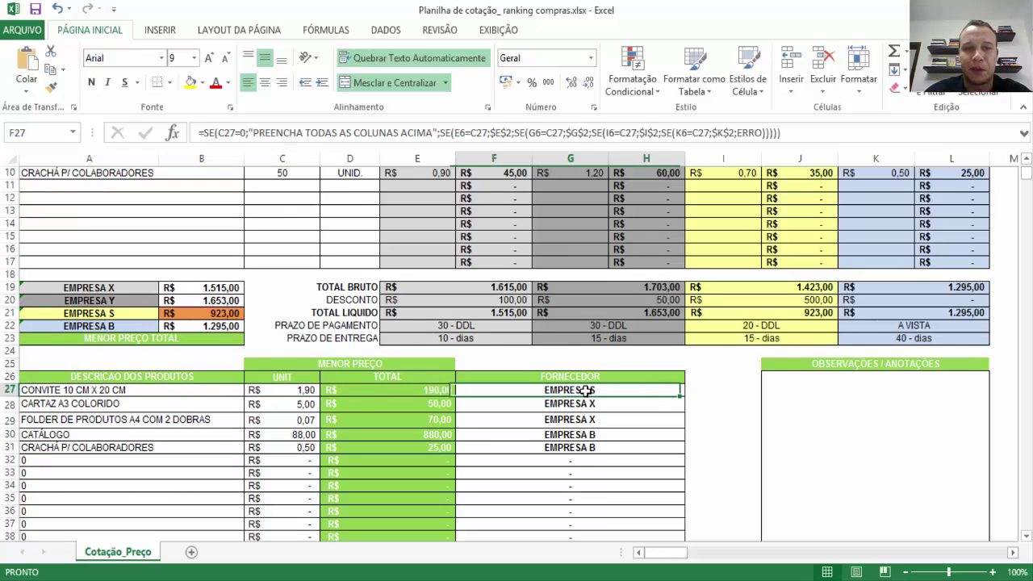
left_click(175, 408)
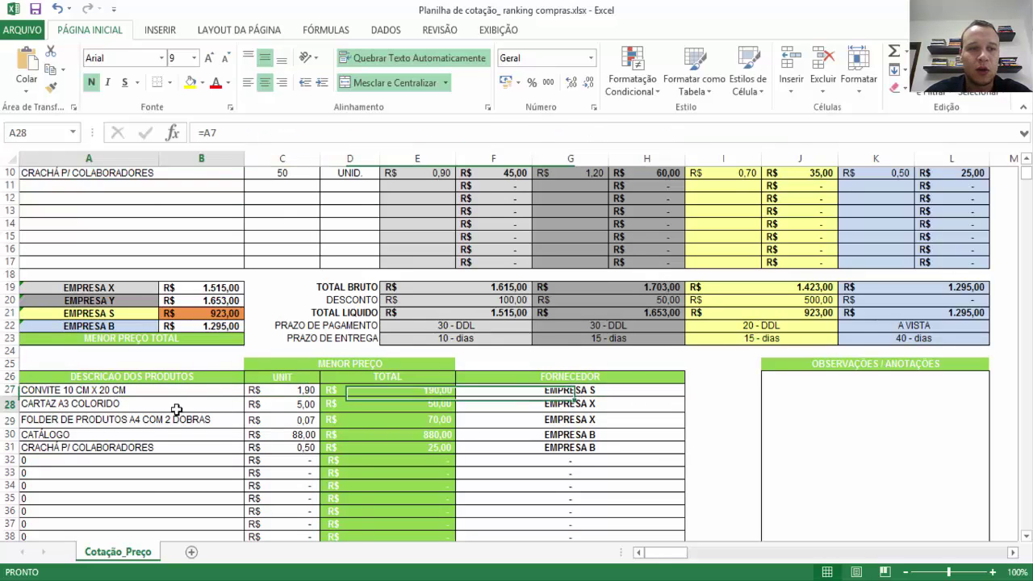
left_click(568, 406)
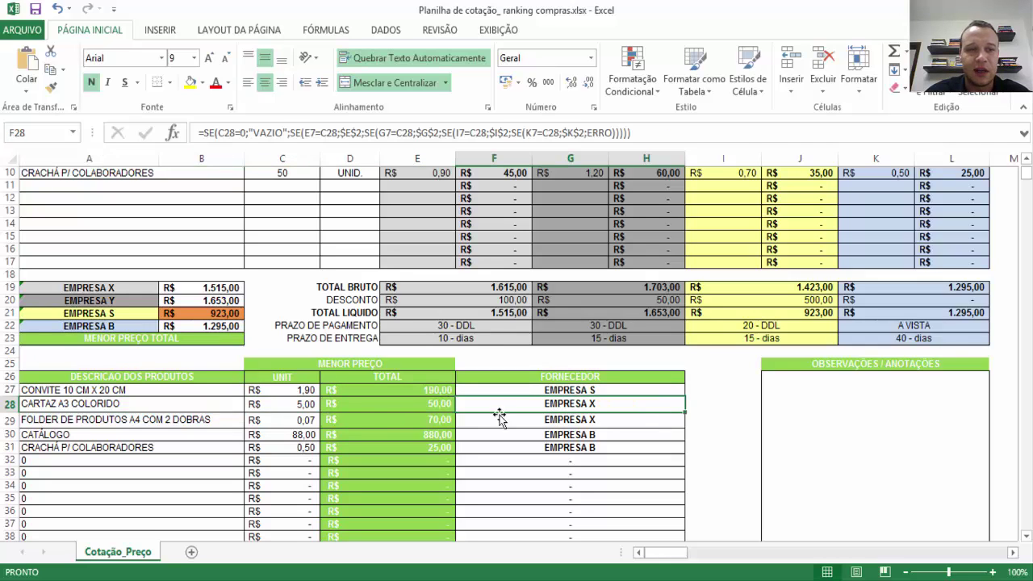
left_click(147, 431)
left_click(178, 421)
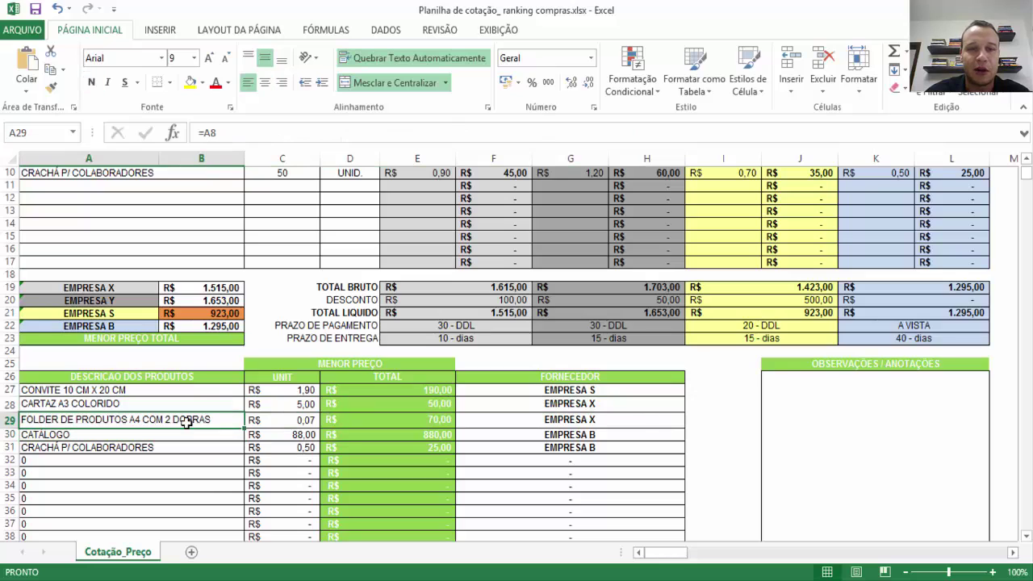
left_click(608, 419)
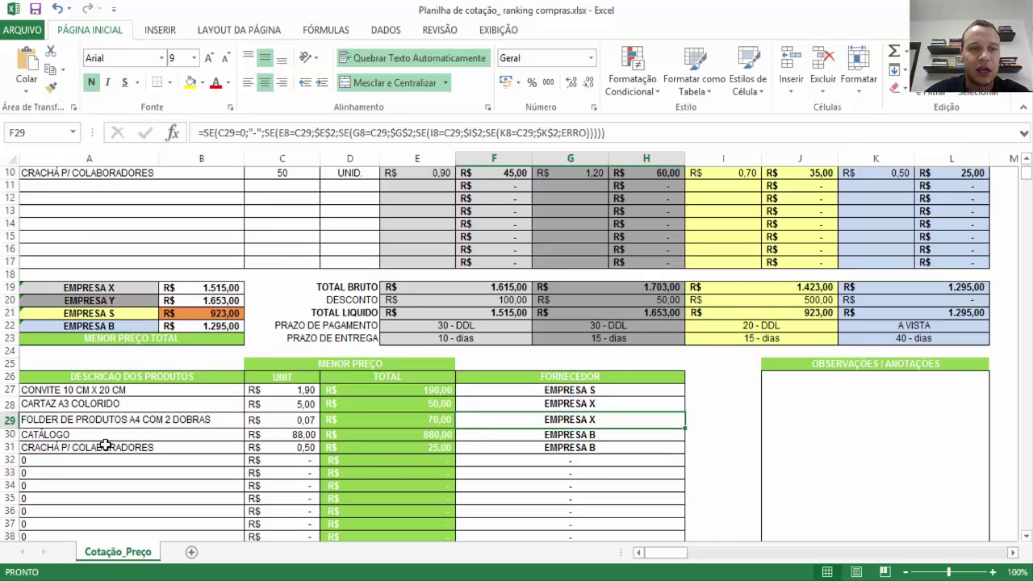
left_click(94, 439)
left_click(117, 448)
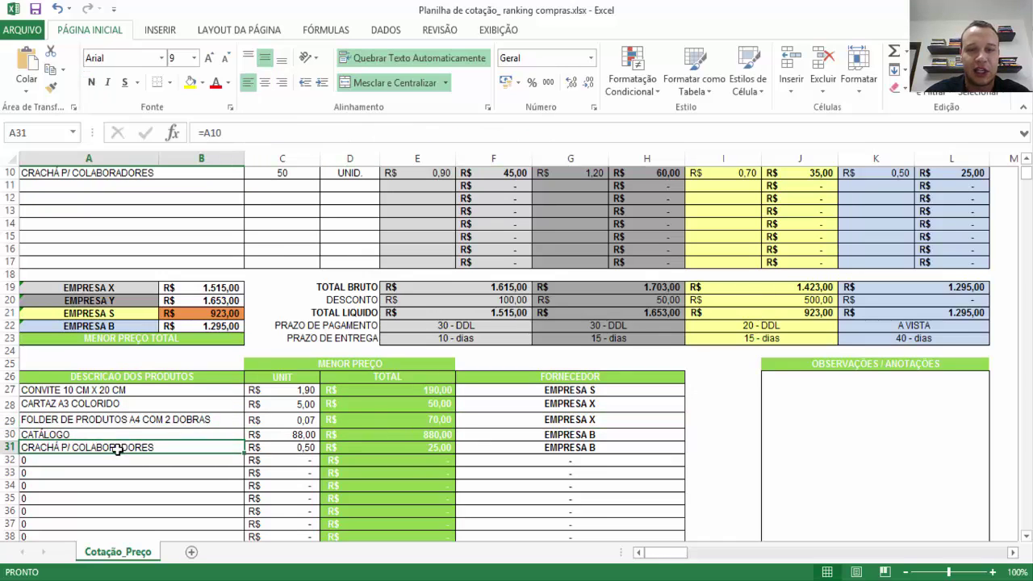
left_click(565, 433)
left_click(562, 446)
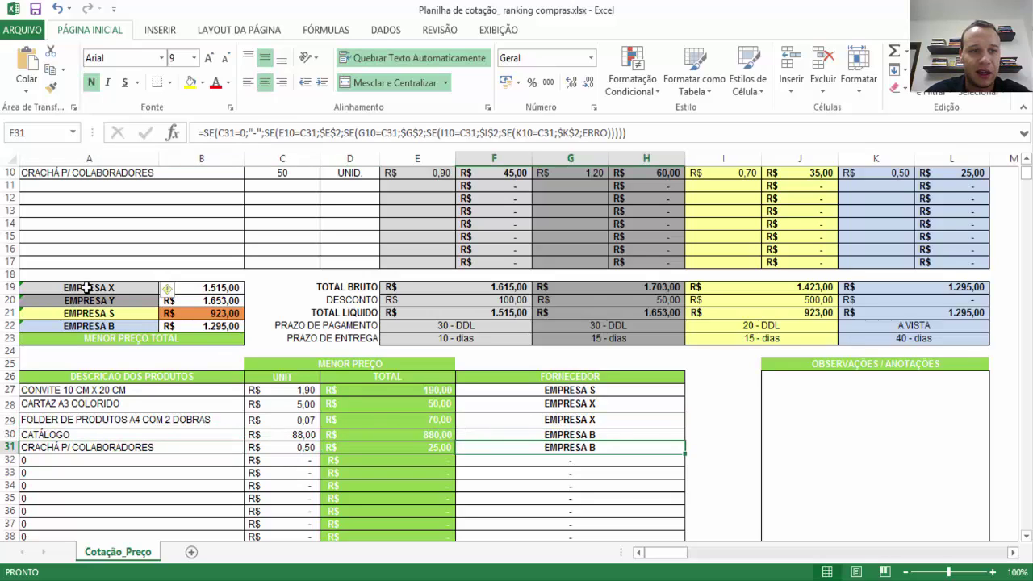
left_click_drag(89, 288, 198, 318)
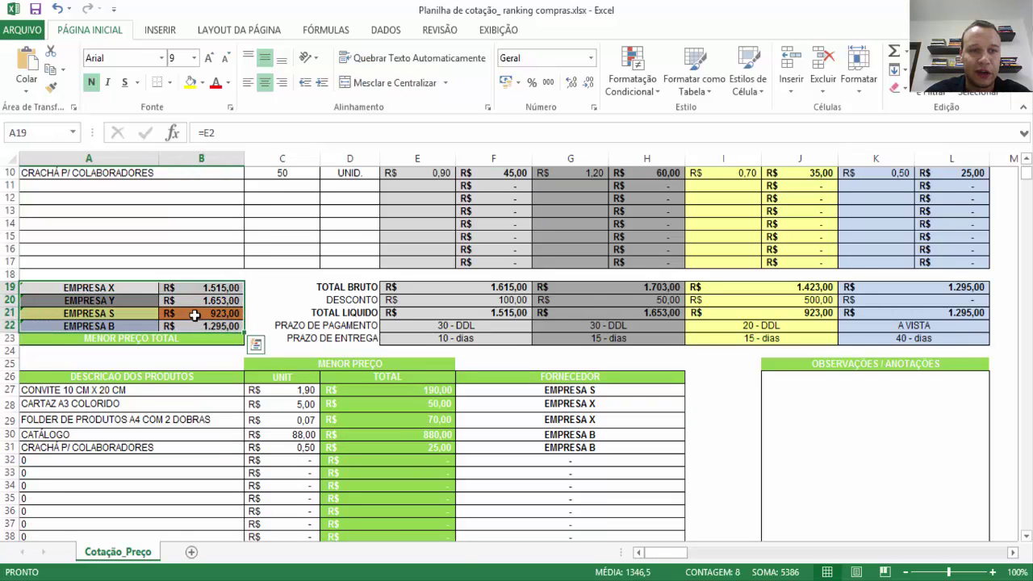
left_click(194, 316)
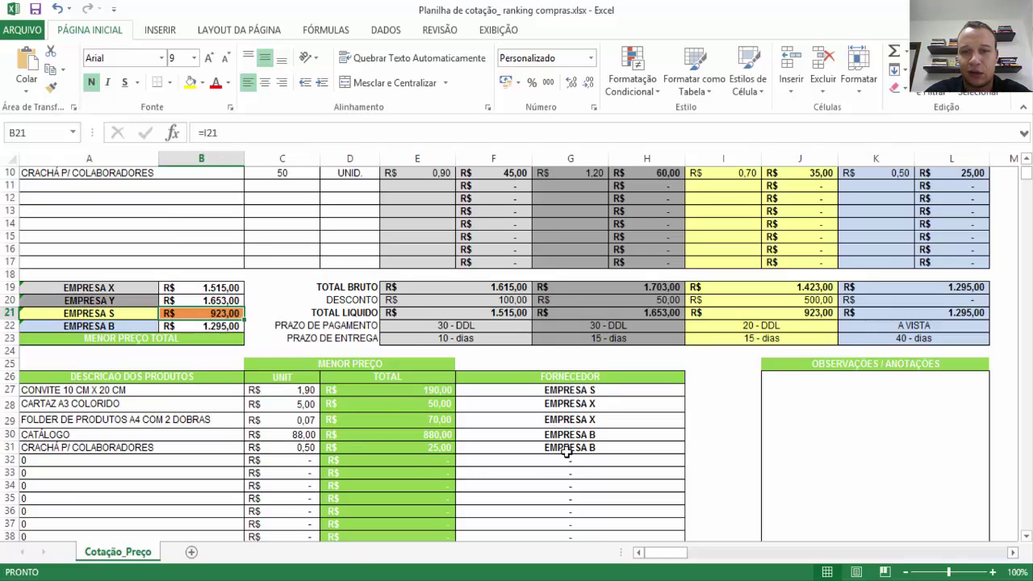
left_click(567, 446)
left_click(568, 417)
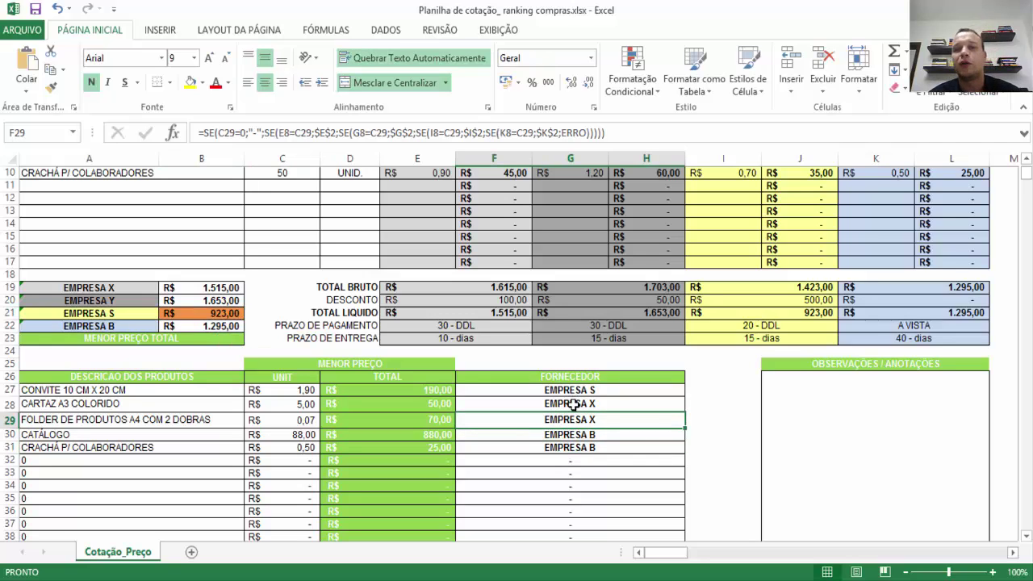
scroll(555, 446, "up", 1)
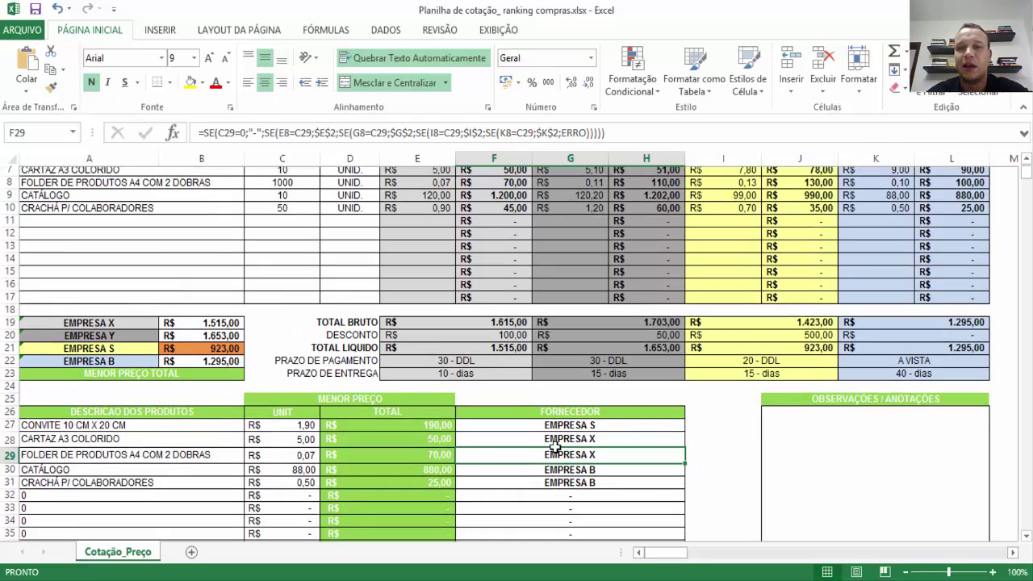
scroll(555, 446, "up", 2)
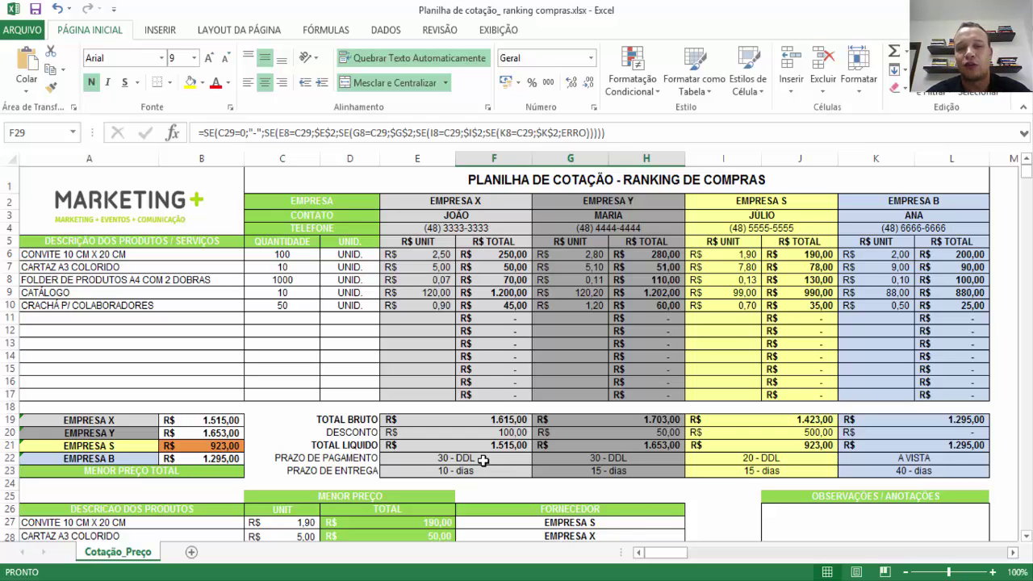
left_click_drag(482, 459, 506, 474)
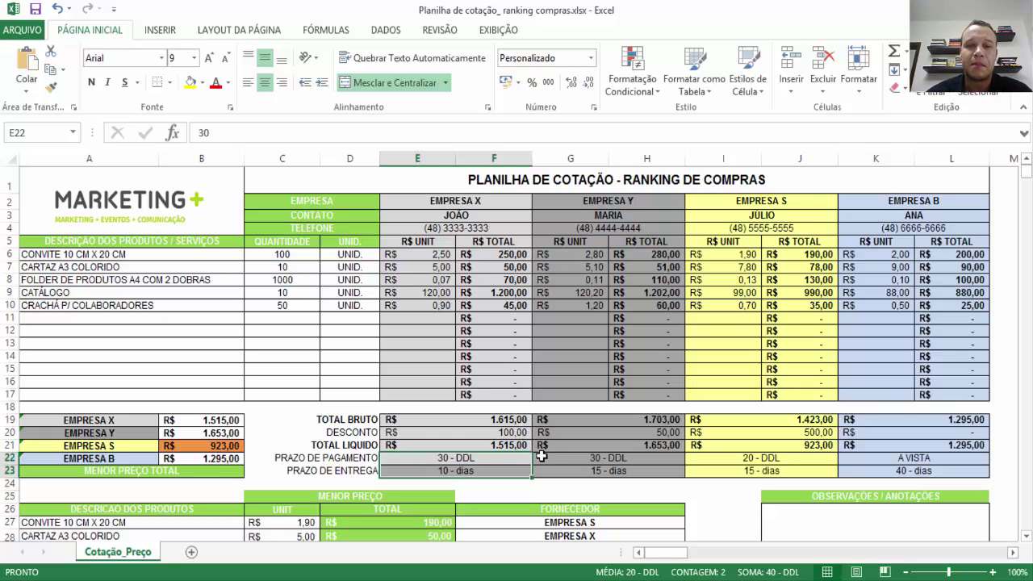
left_click(421, 456)
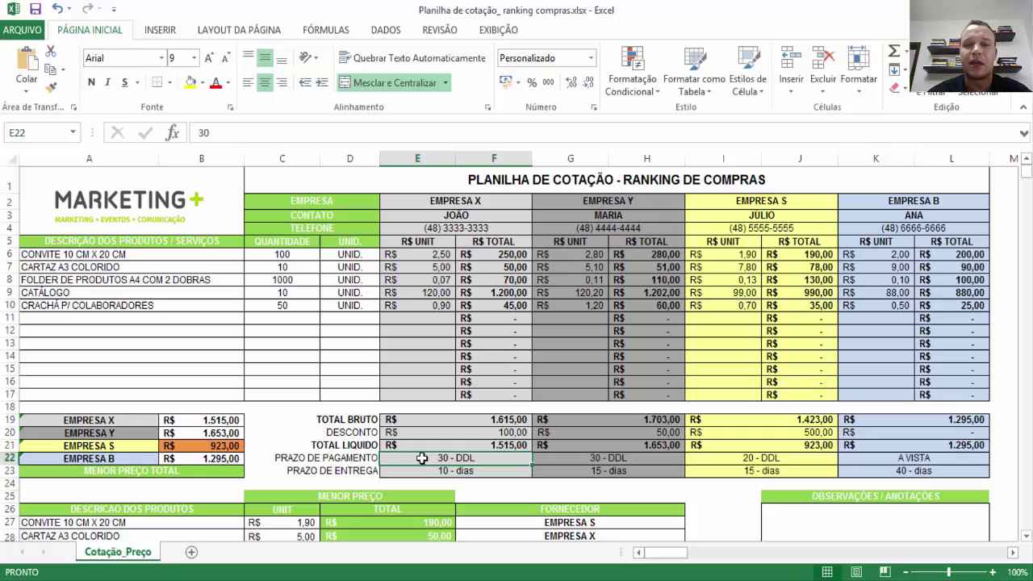
left_click(422, 471)
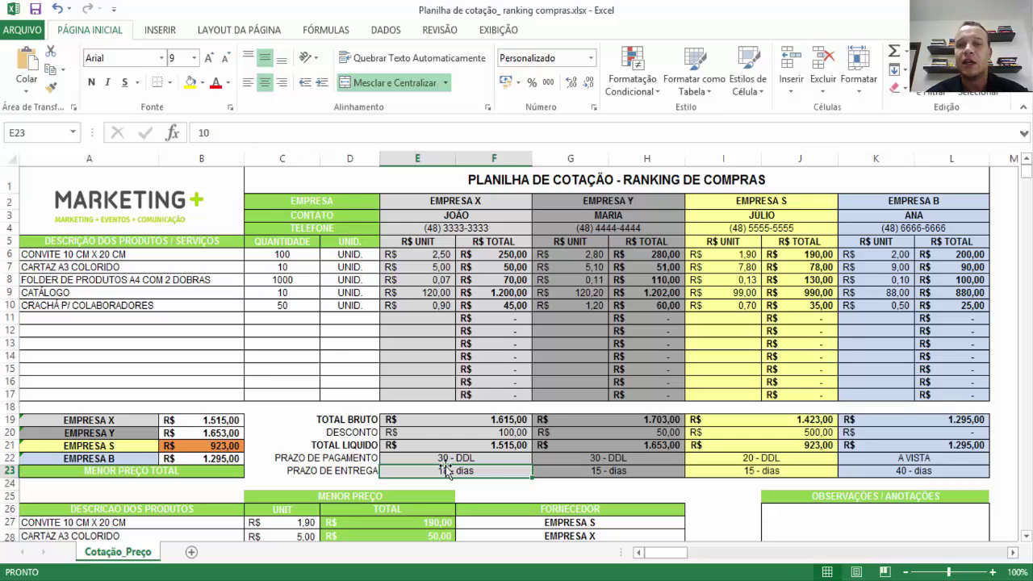
left_click(139, 443)
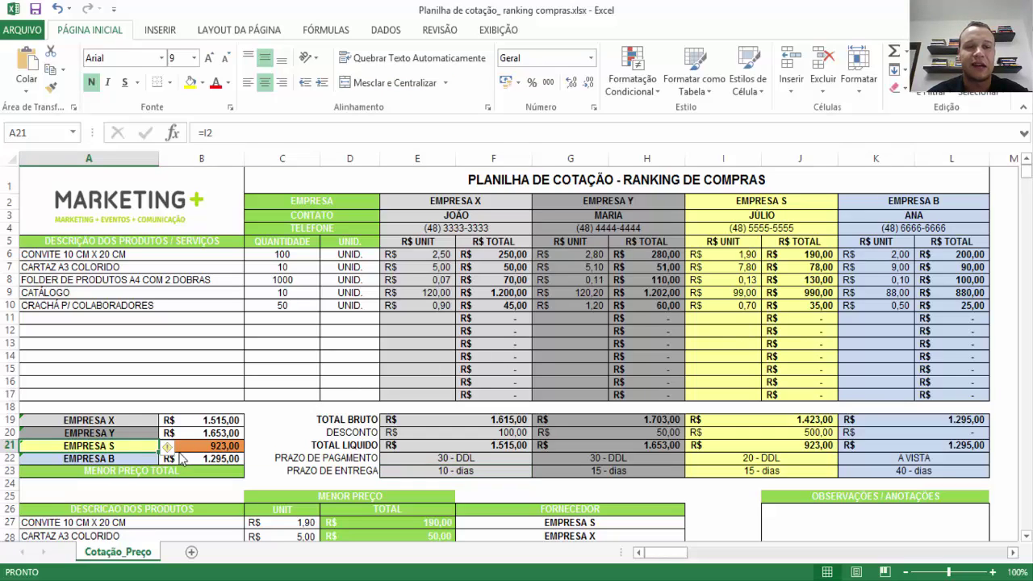
left_click(235, 446)
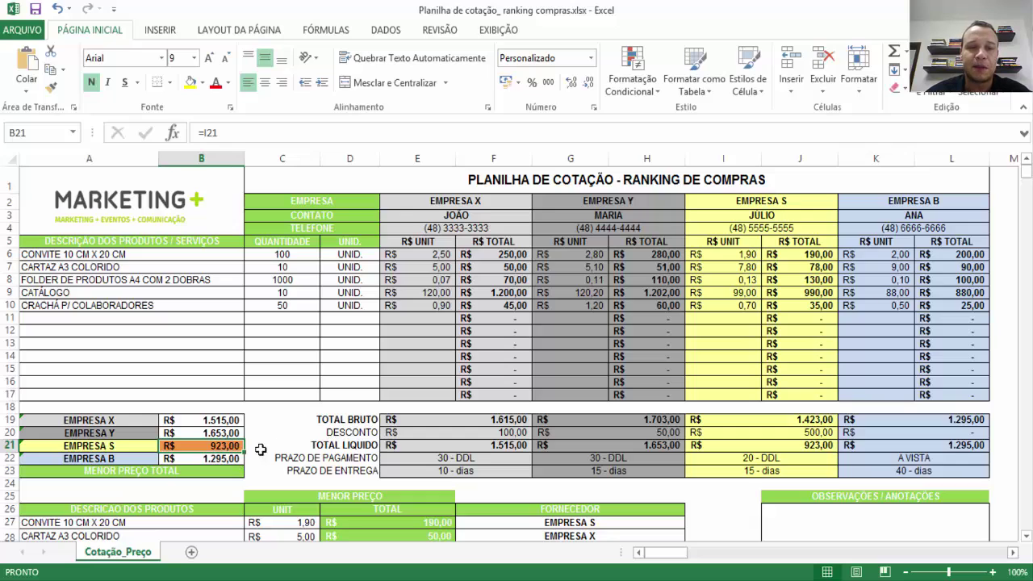
left_click(233, 458)
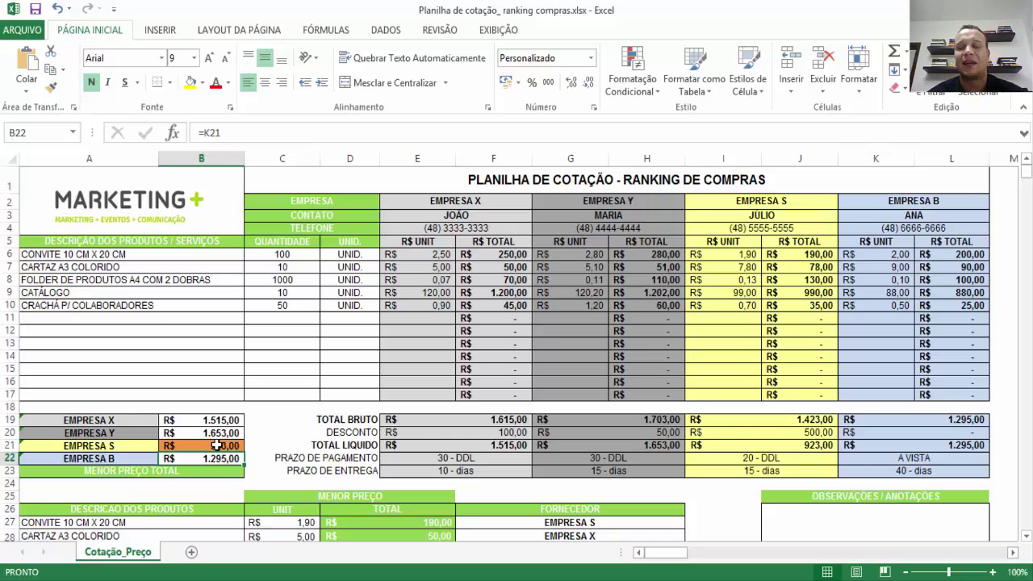
left_click(217, 445)
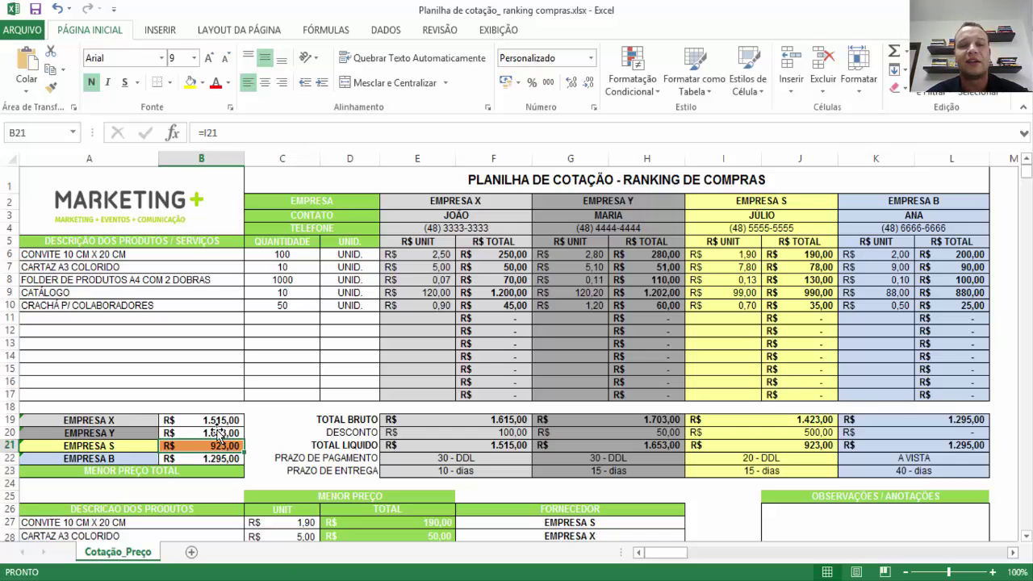
left_click(133, 446)
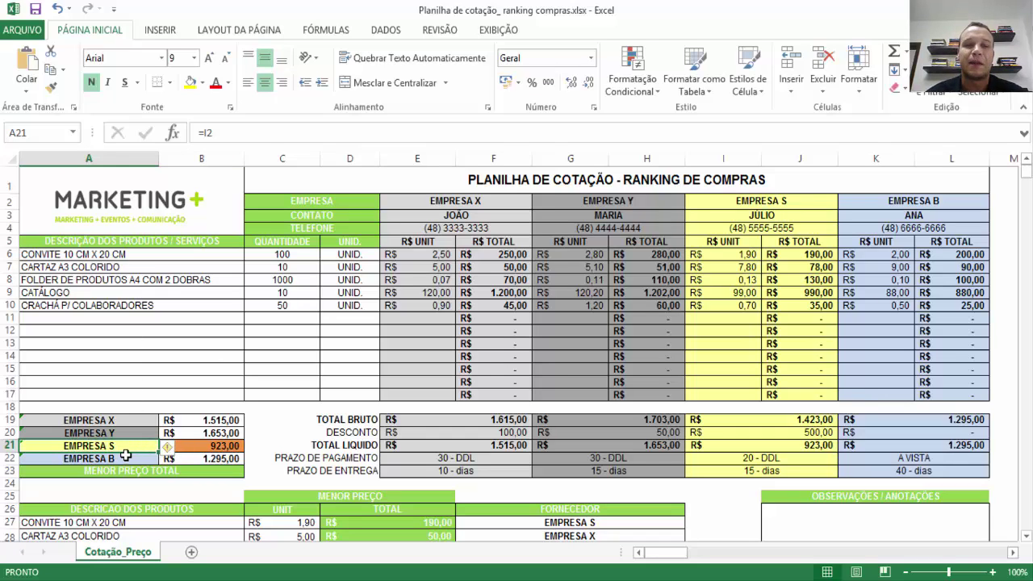
left_click(126, 457)
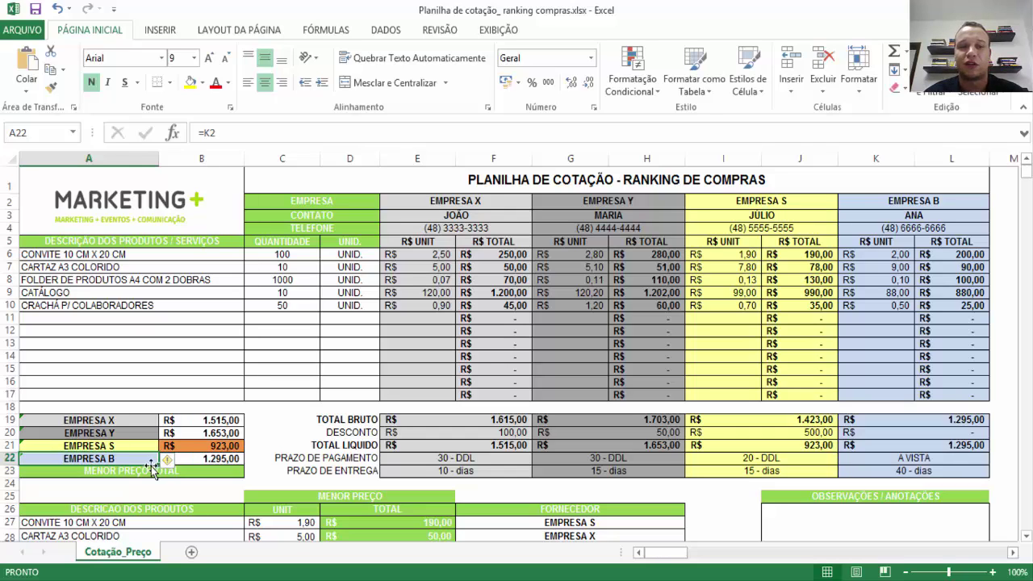
left_click(202, 458)
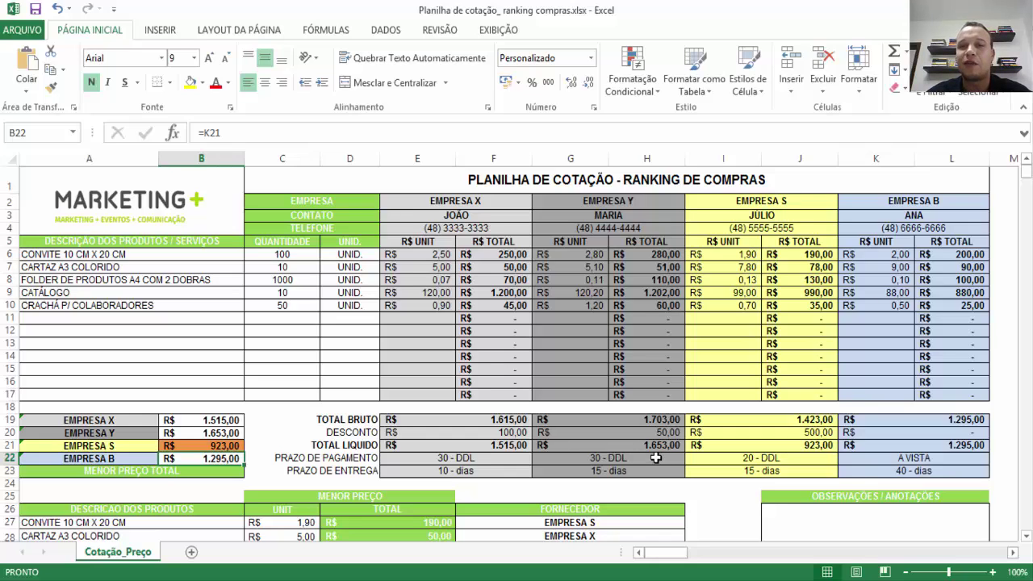
left_click(524, 460)
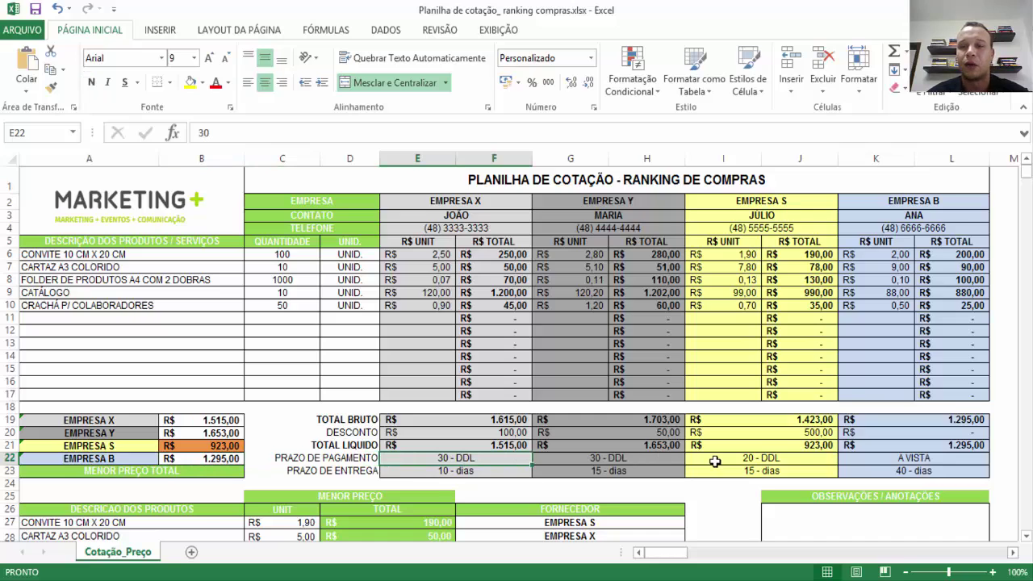
scroll(717, 455, "down", 3)
In the Observações box, type 'EMPRESA SELECIONADA FOI A EMPRESA B. APROVADA PELO DIRETOR' plus the director's name
left_click(856, 403)
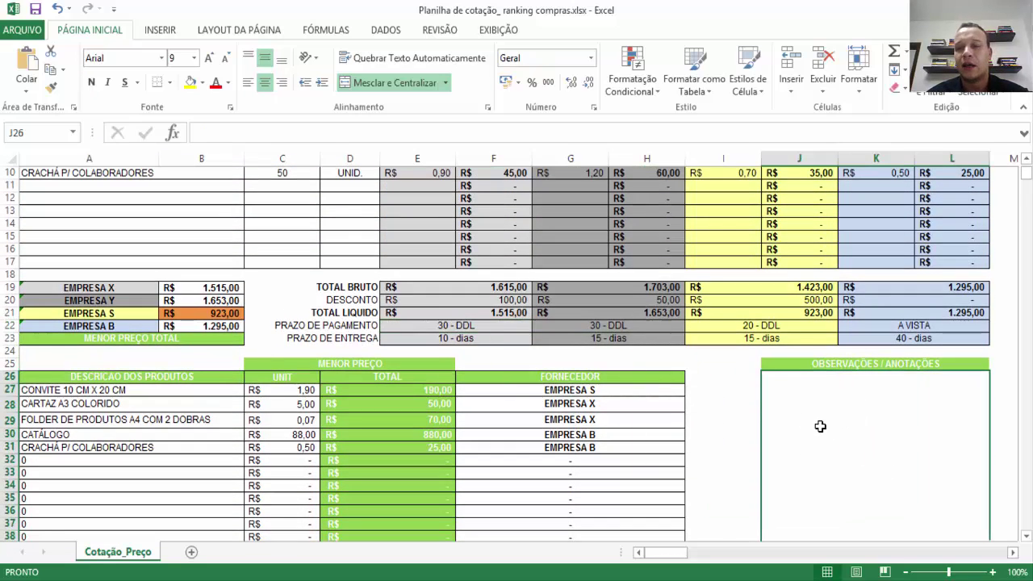
type("EMPR")
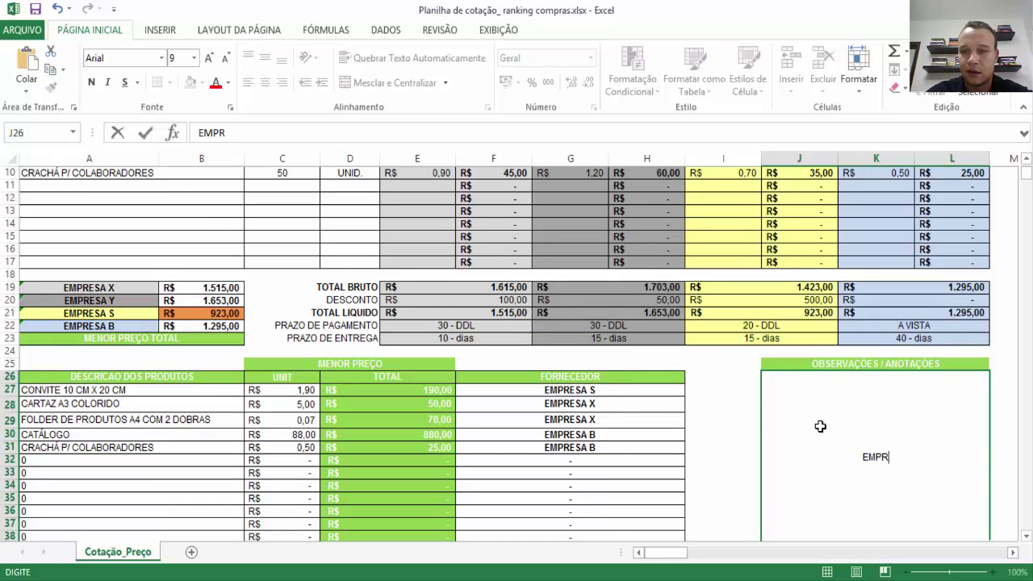
type("ESA SELE")
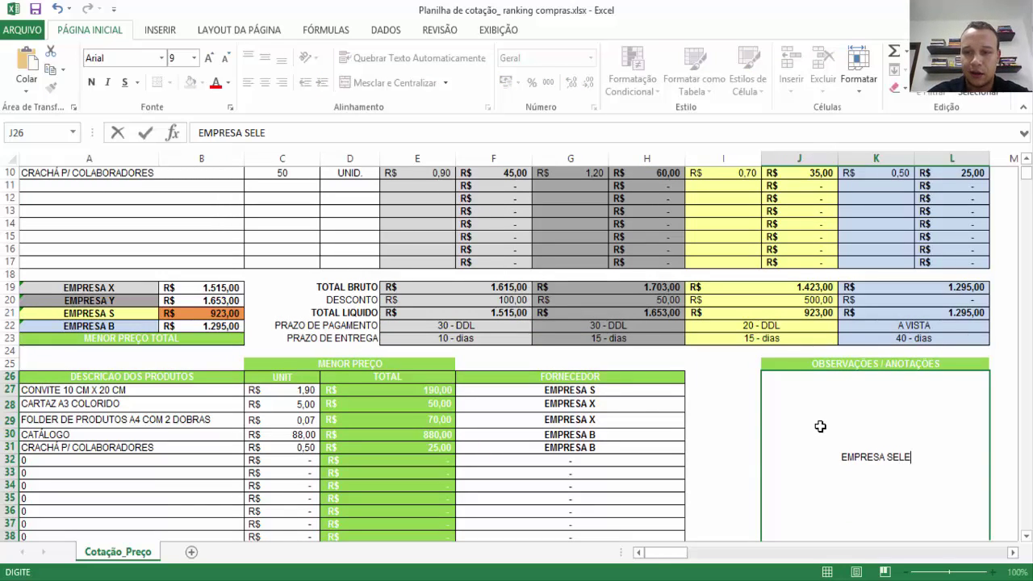
type("CIONADA ")
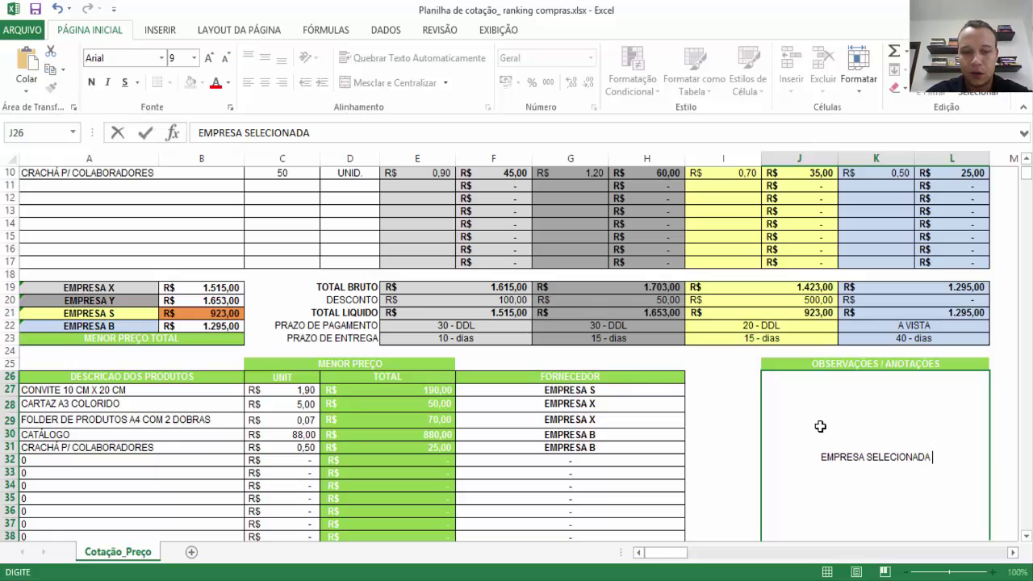
type("FOI A ")
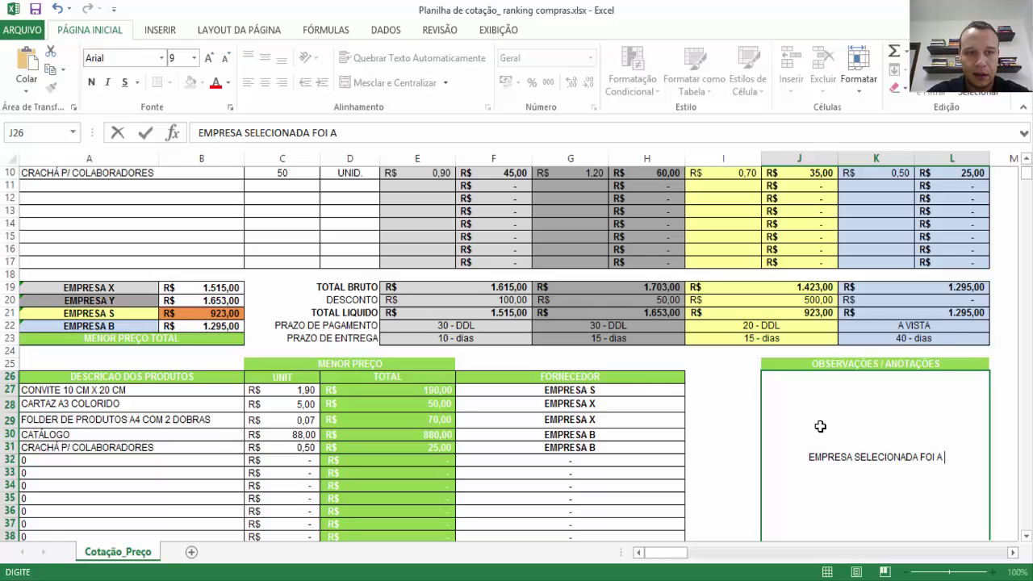
type("EMPRESA ")
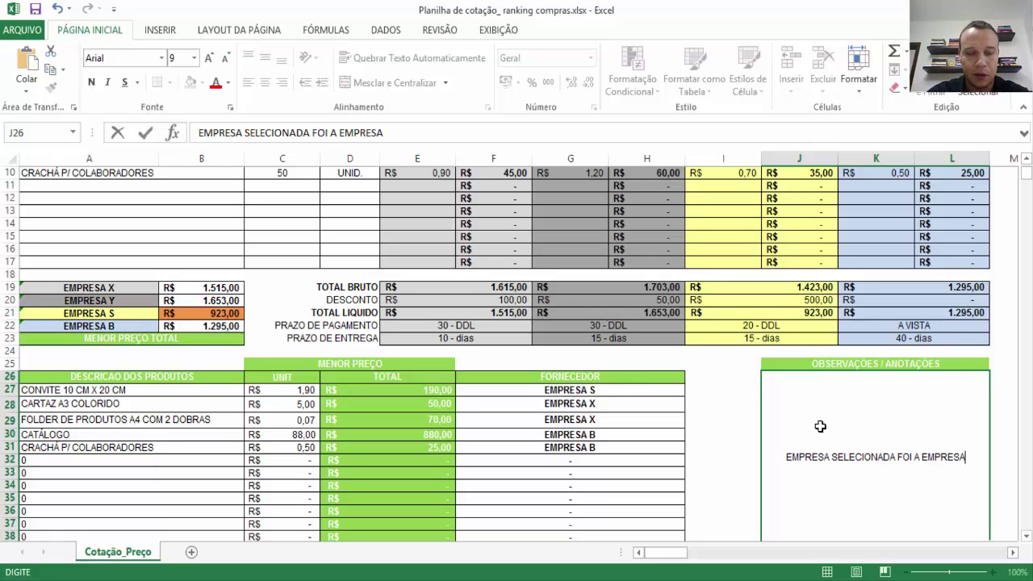
type("B")
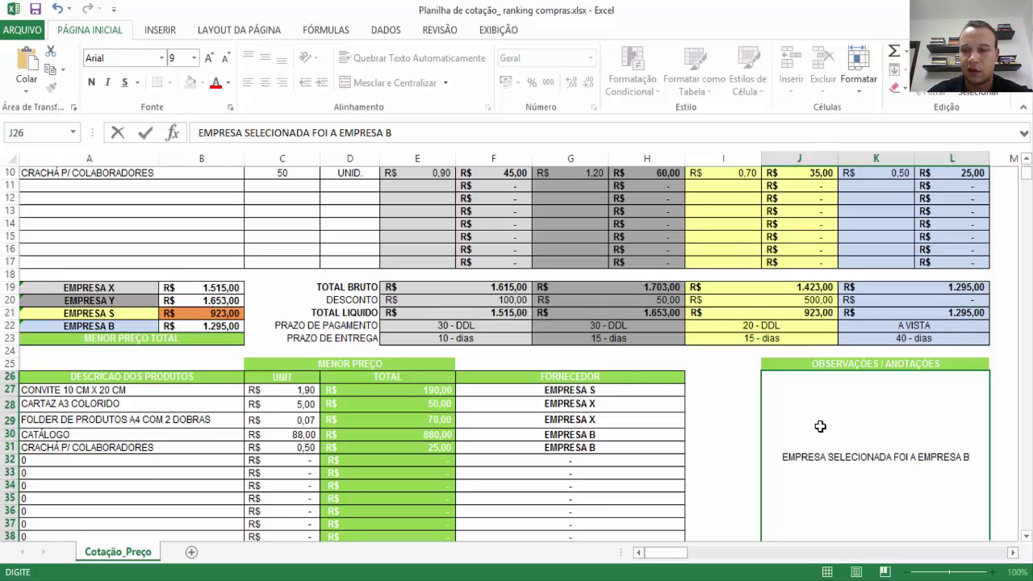
type(". APROVAD")
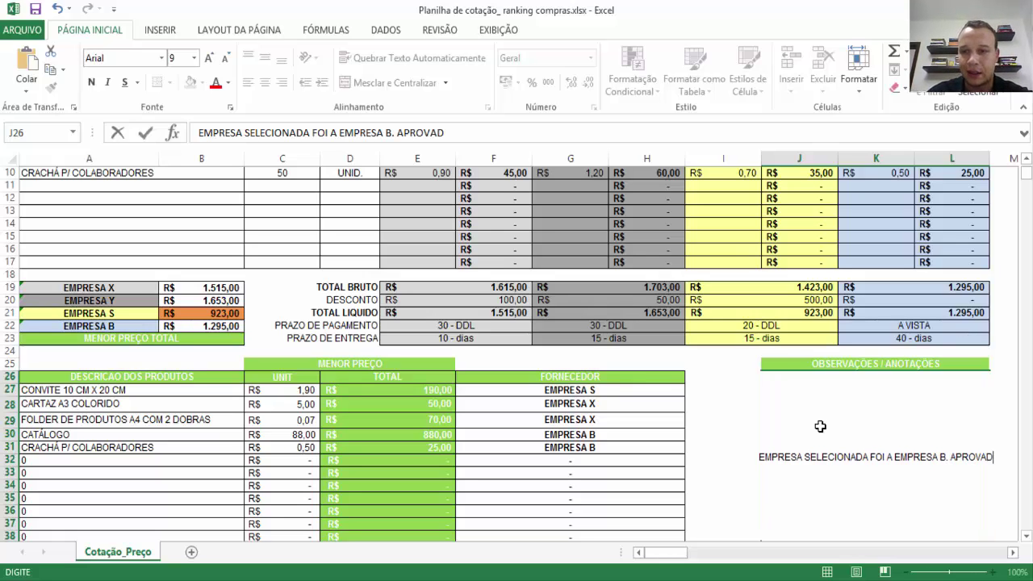
type("A PELO ")
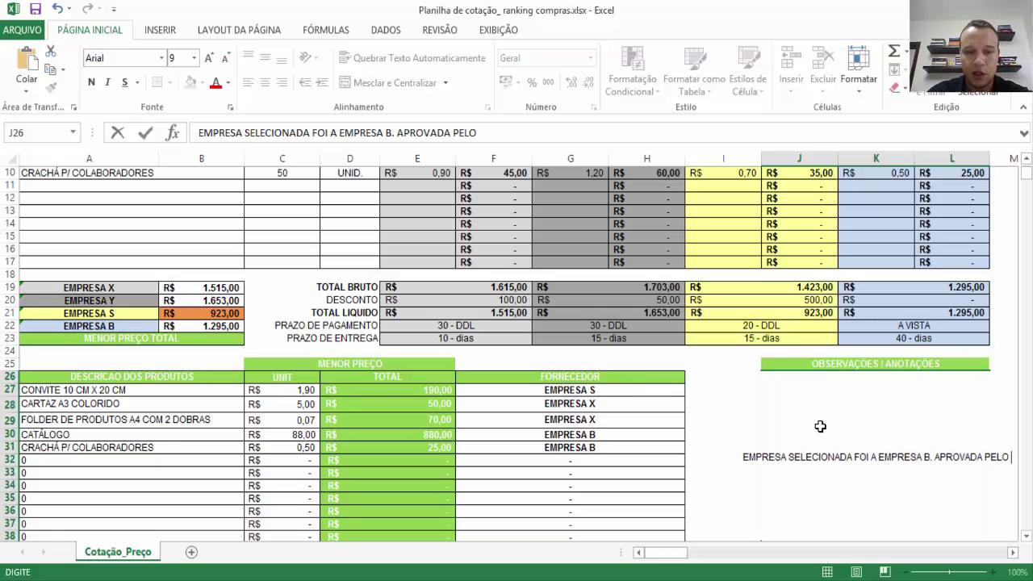
type("DIRETOR")
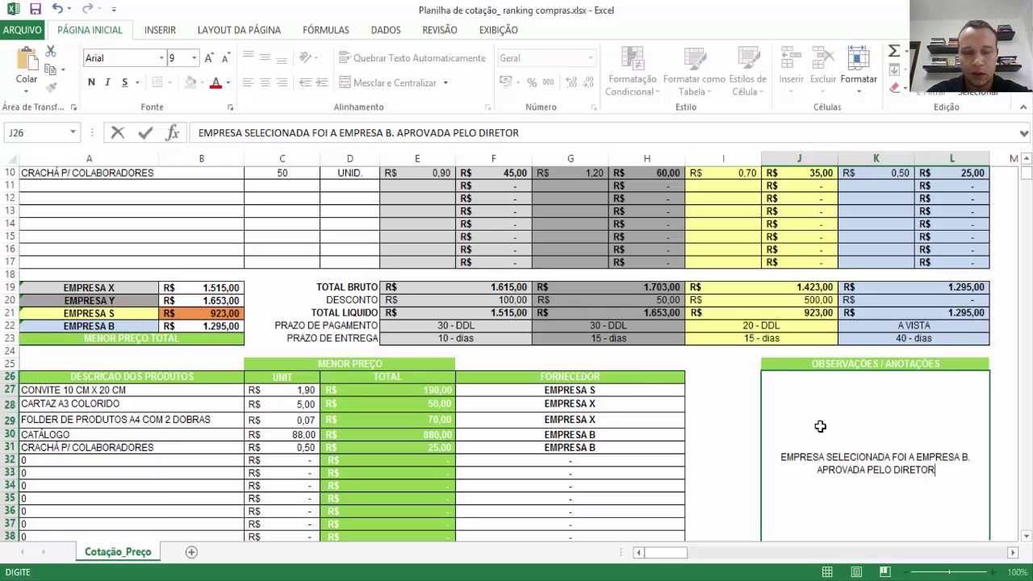
type(" FULA")
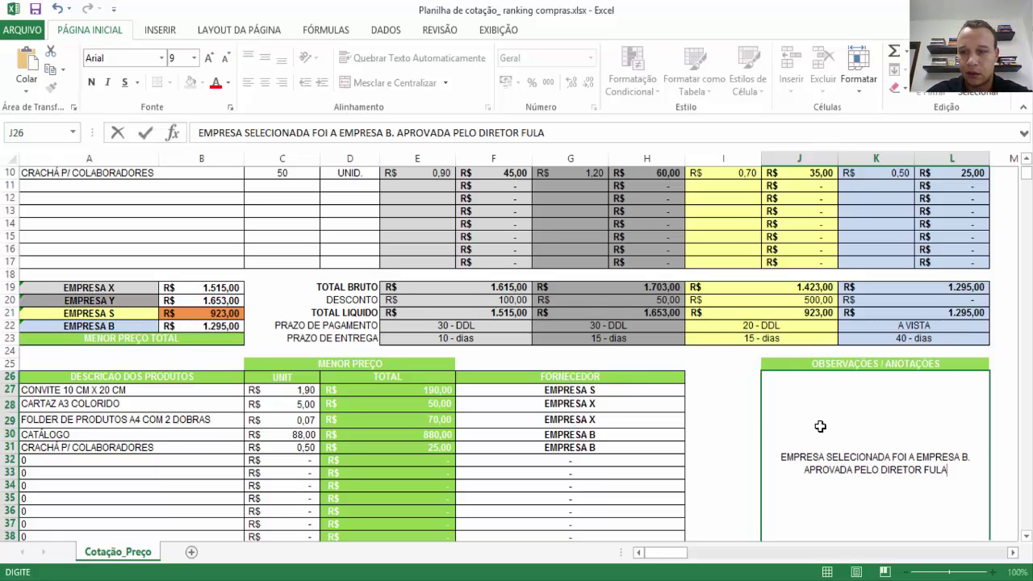
type("NO DE TAL.")
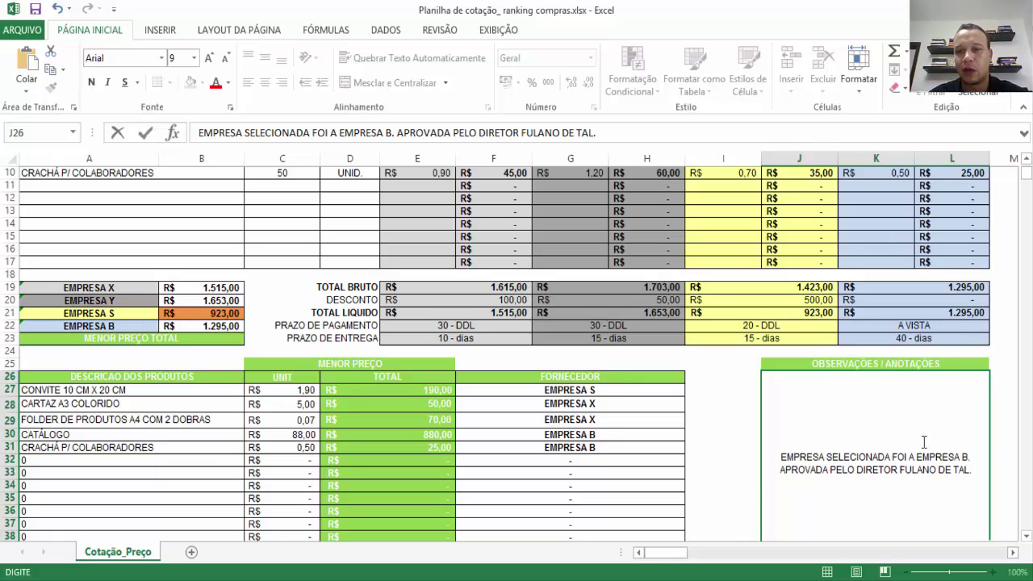
left_click(745, 484)
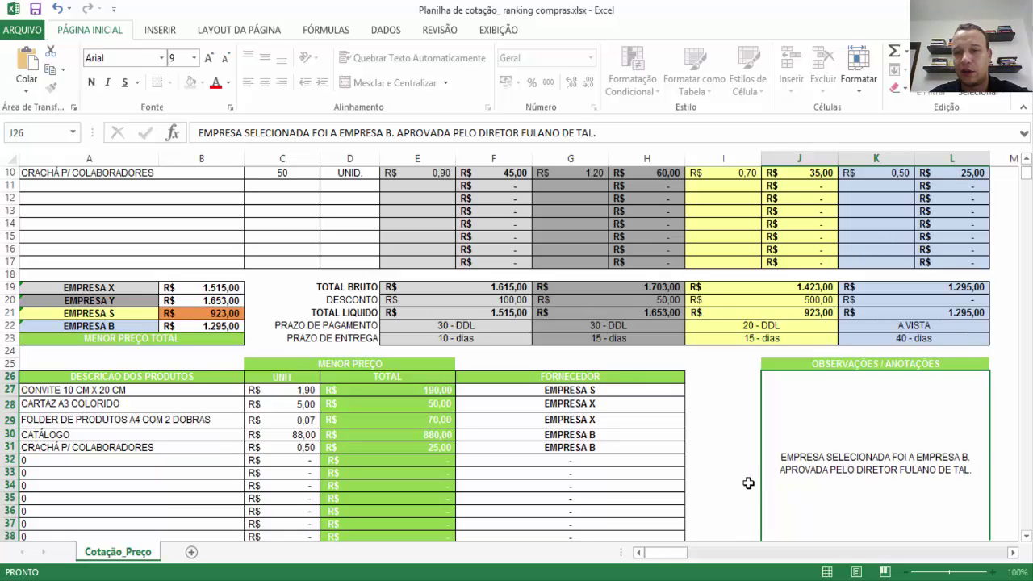
left_click(850, 444)
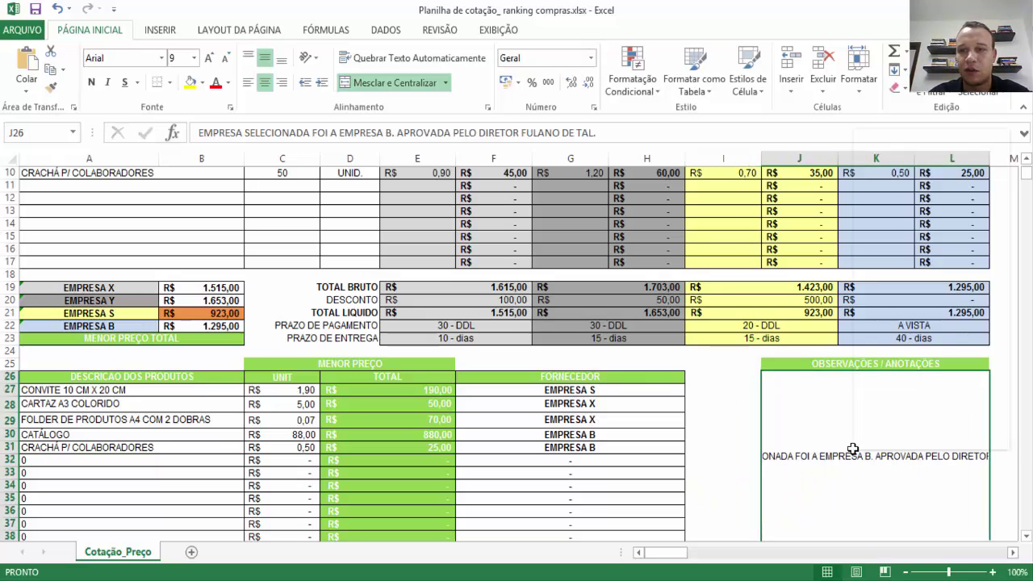
Turn on Quebrar texto automaticamente for J26 in Formatar células > Alinhamento so the note wraps onto two lines
right_click(853, 449)
left_click(904, 380)
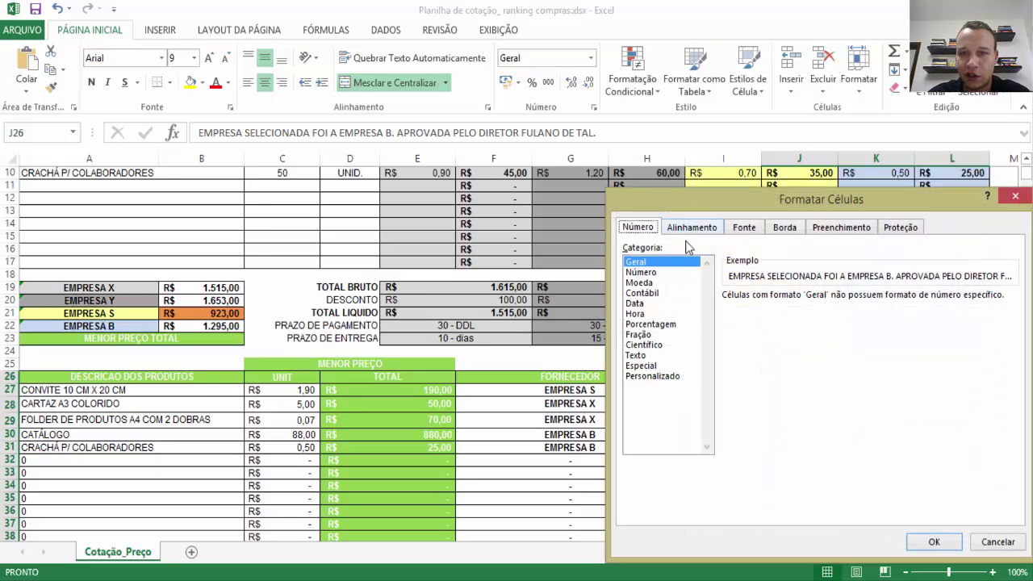
left_click(691, 231)
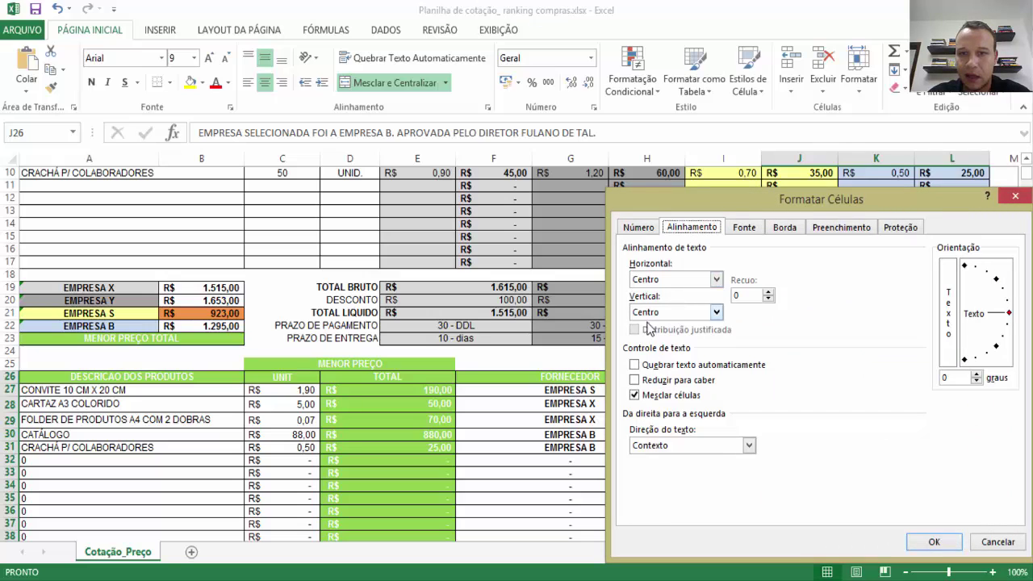
left_click(635, 367)
left_click(635, 367)
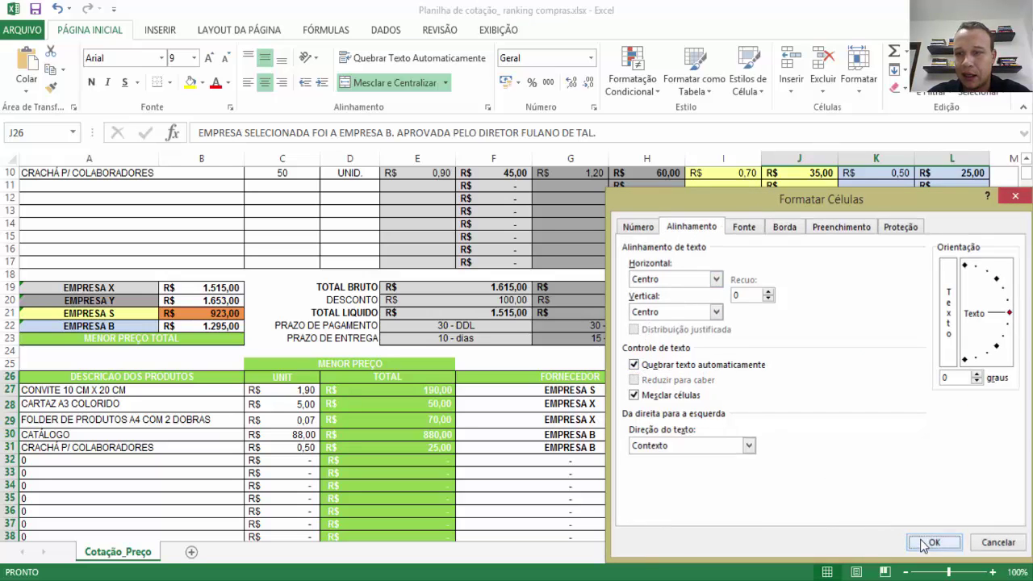
left_click(933, 542)
left_click(754, 450)
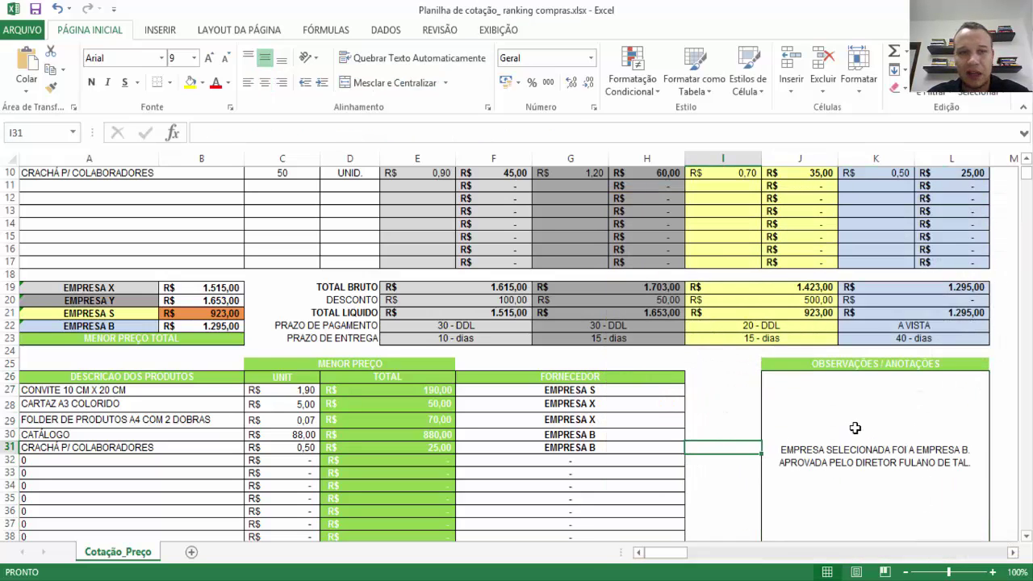
scroll(839, 454, "up", 2)
scroll(839, 454, "up", 3)
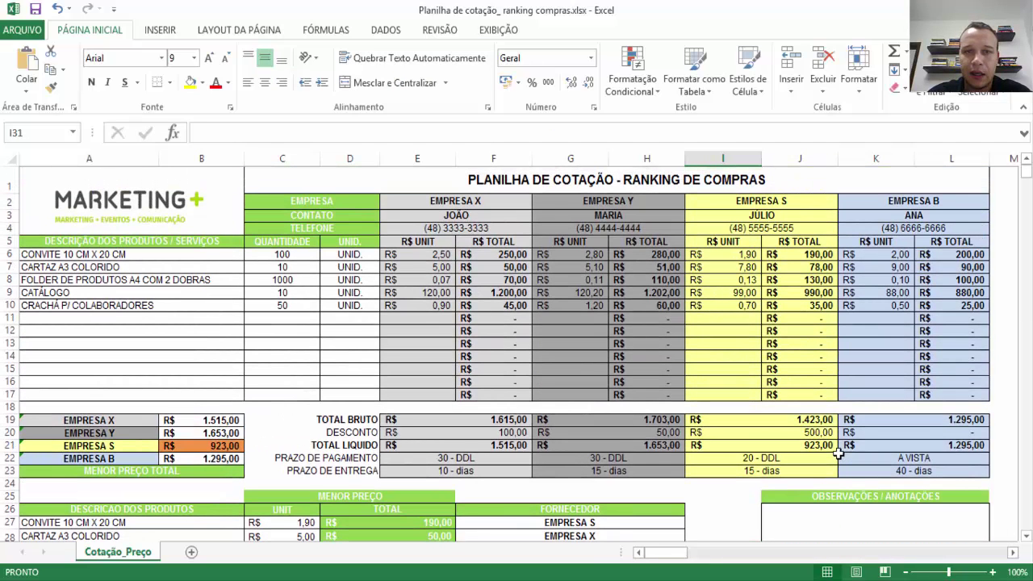